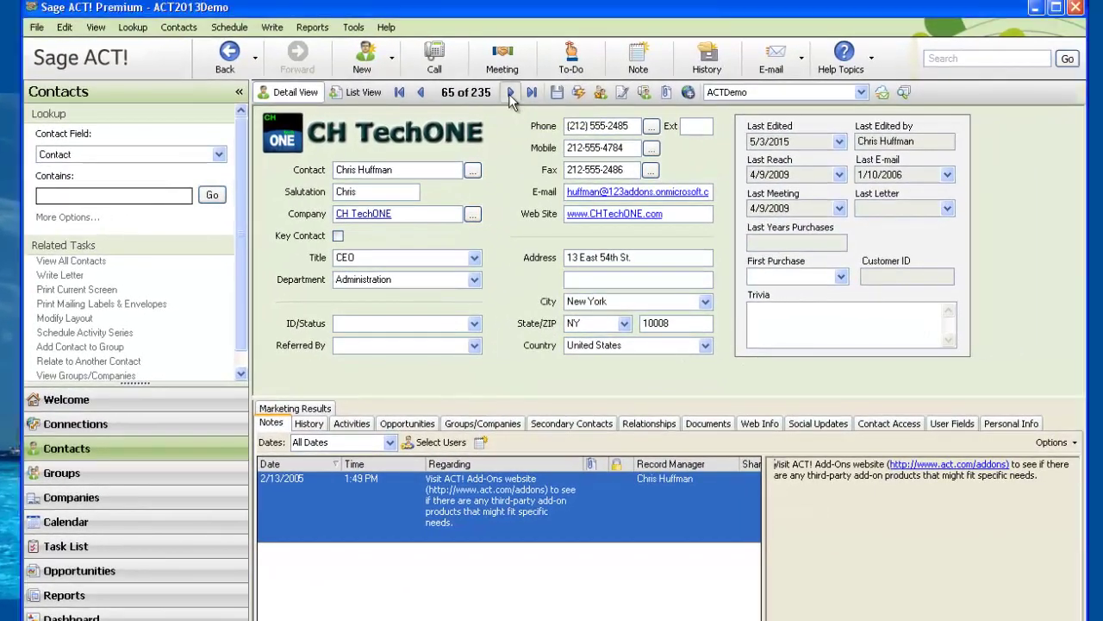
Move forward one contact record in Sage ACT! Premium, then back two records
left_click(511, 92)
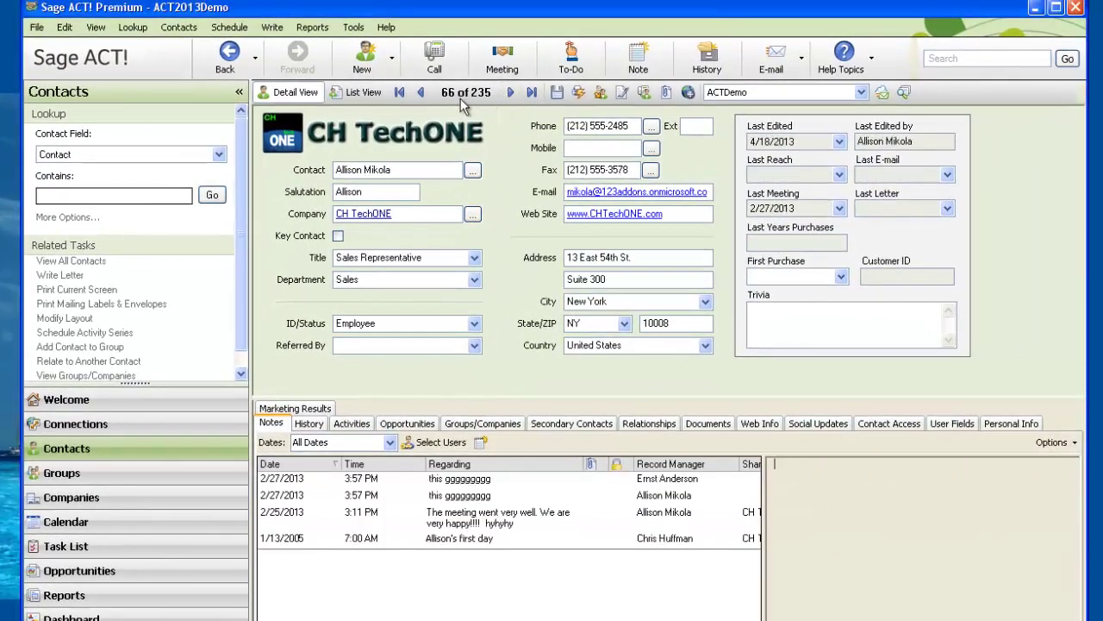
left_click(421, 92)
left_click(421, 92)
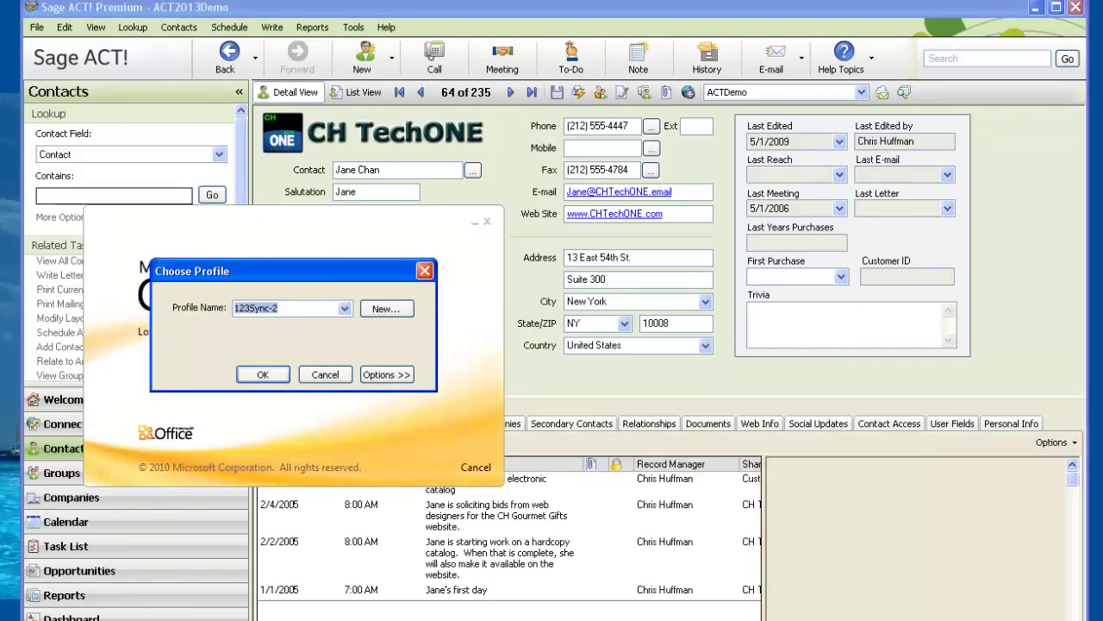
Open Outlook with the 123Sync-2 profile and expand the Tom1 mailbox's folders
left_click(260, 373)
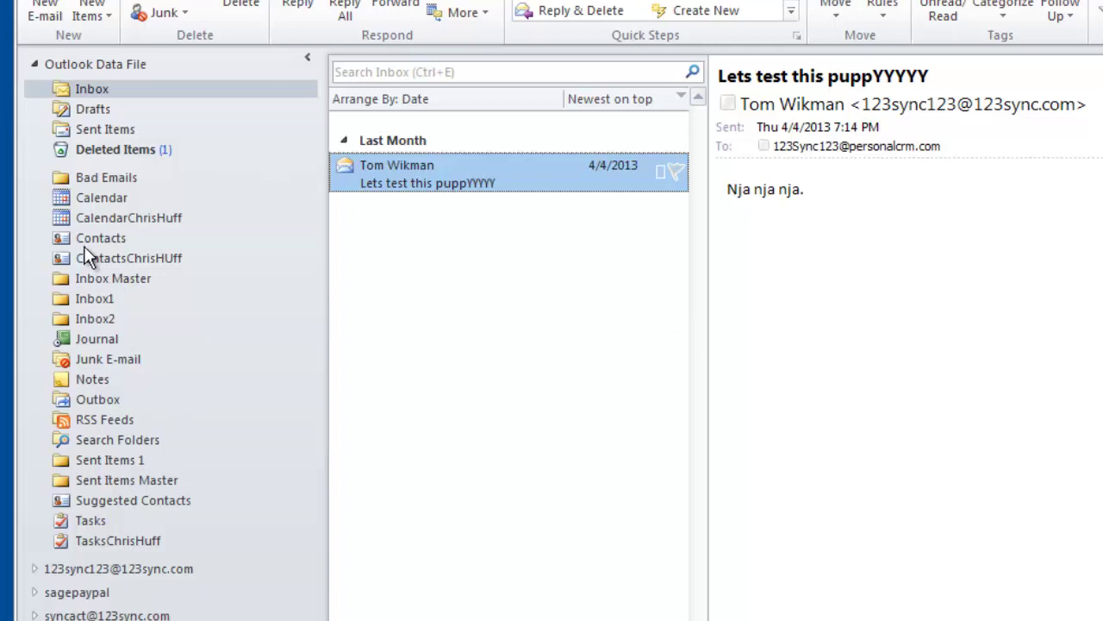
left_click(35, 63)
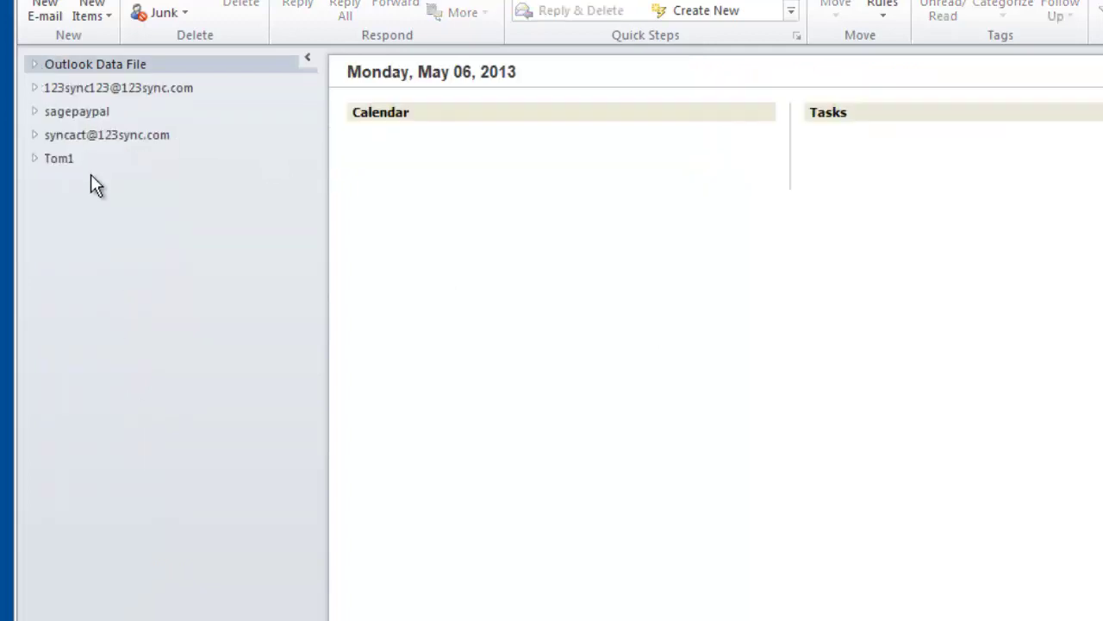
left_click(68, 171)
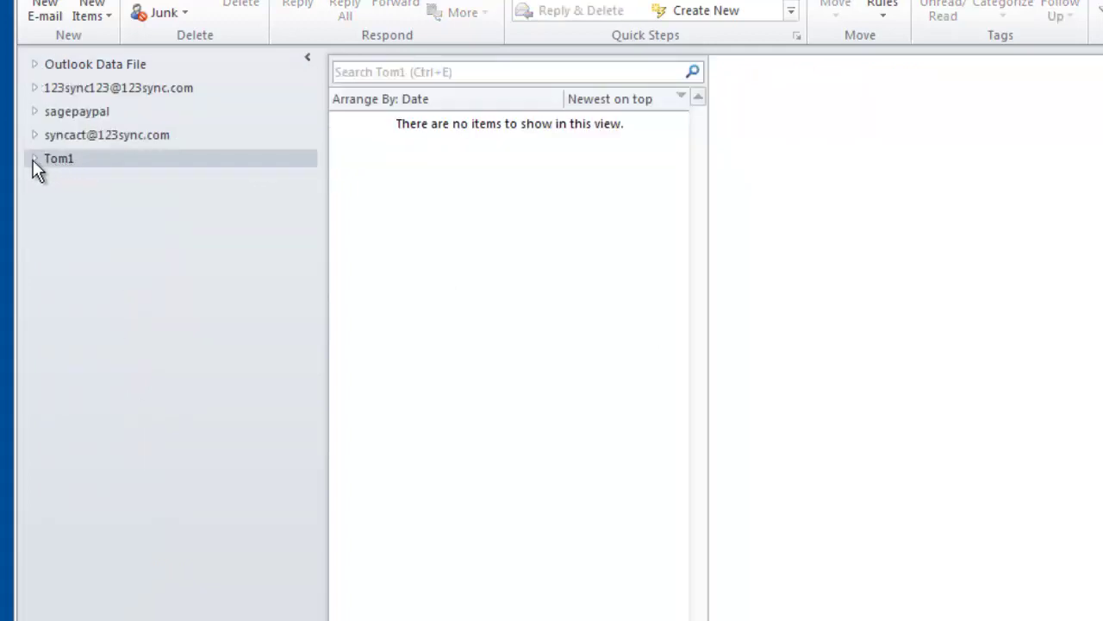
left_click(34, 159)
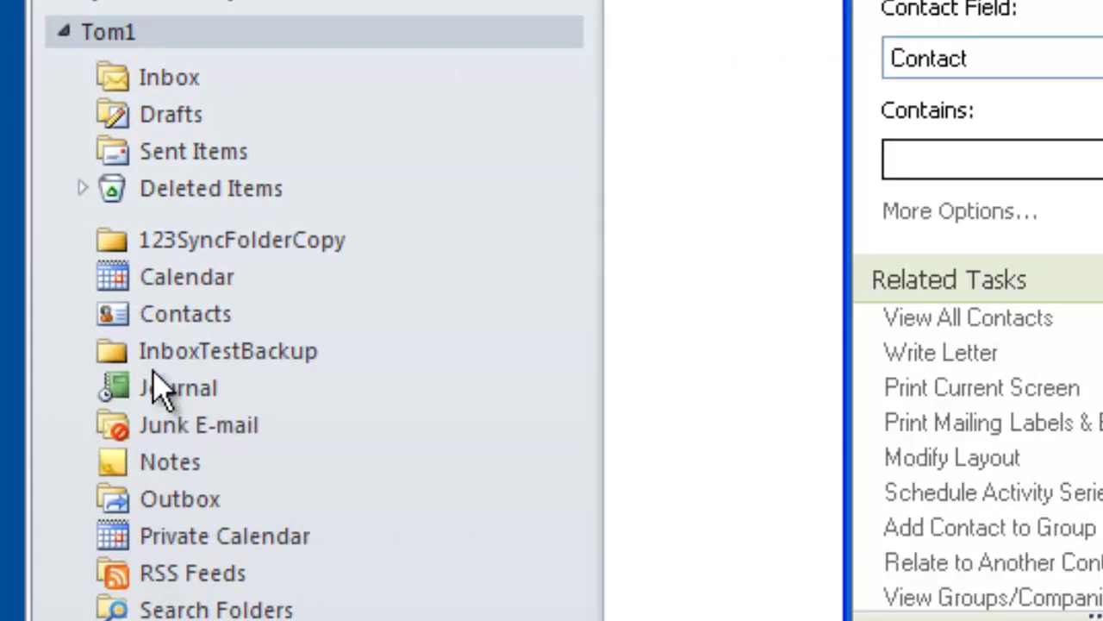
View Tom1's Calendar, then open Tom1's Contacts folder listing 235 items
left_click(102, 32)
left_click(172, 278)
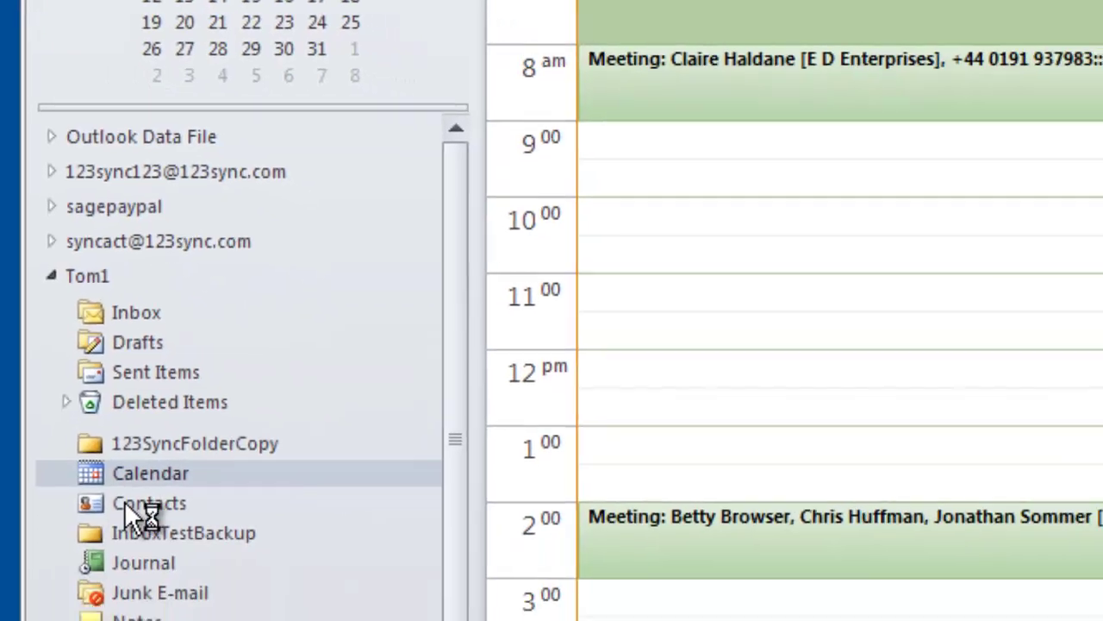
left_click(159, 601)
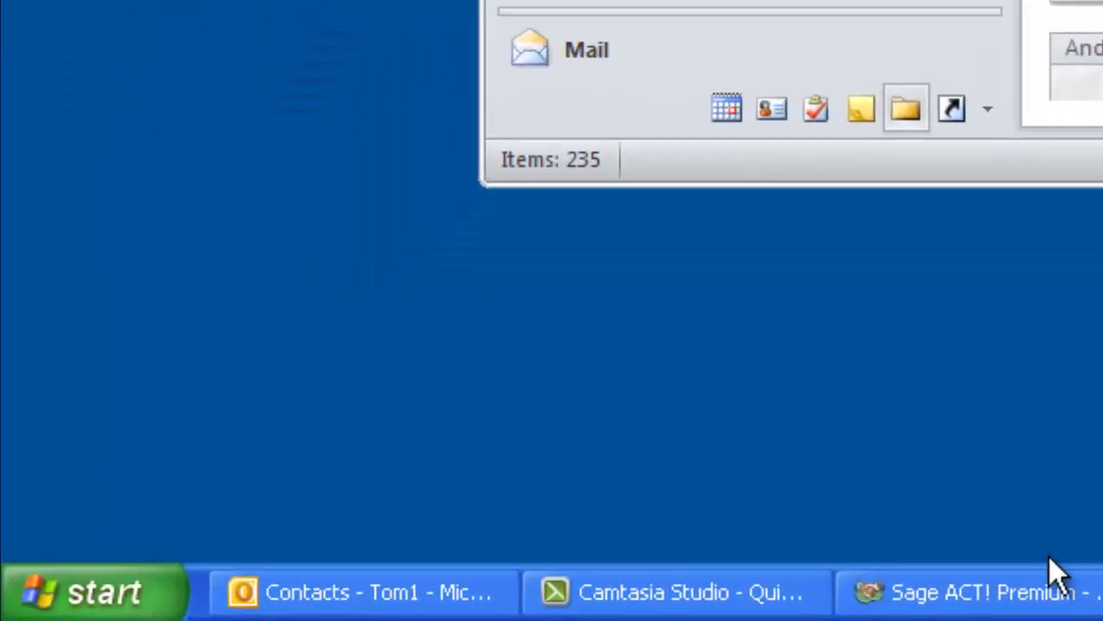
Launch 123 Sync from the Start menu and browse to the ACT2013Demo.PAD database
left_click(58, 591)
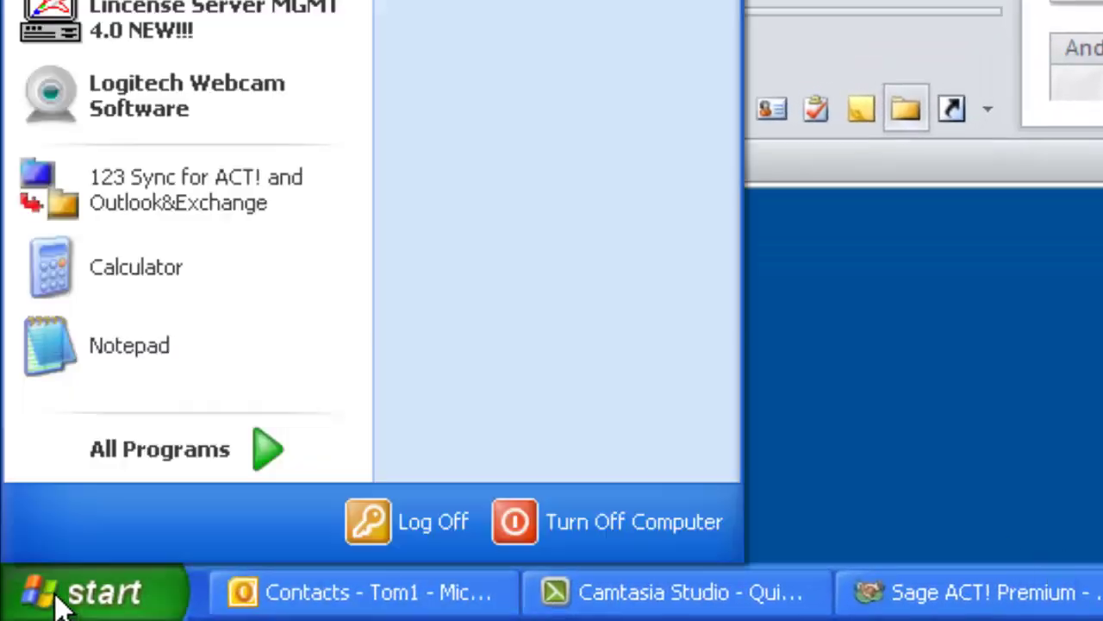
left_click(159, 203)
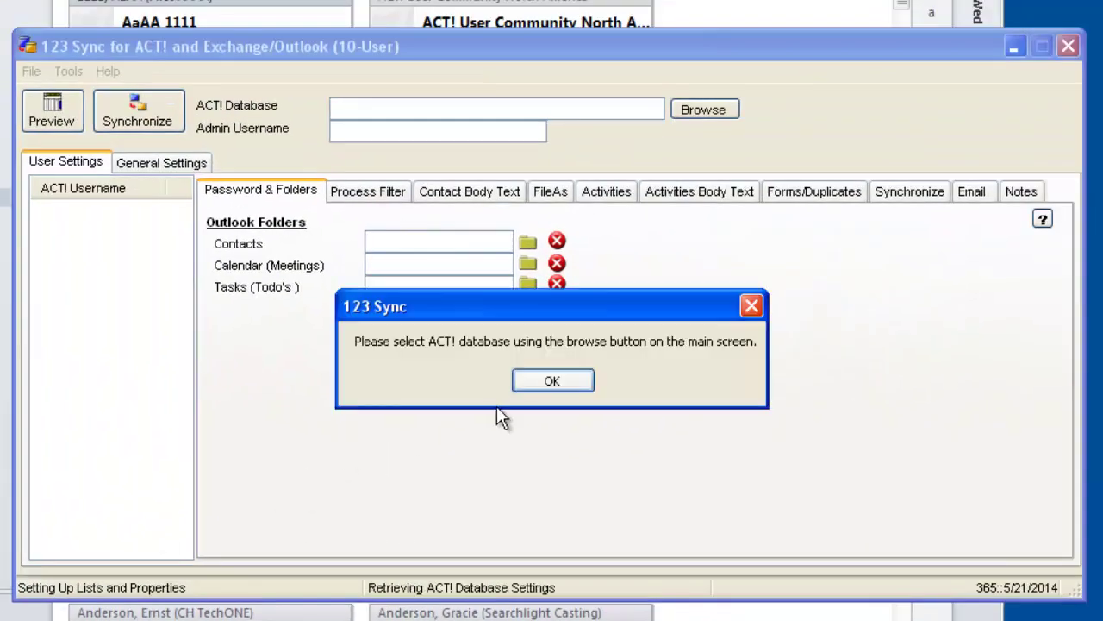
left_click(552, 380)
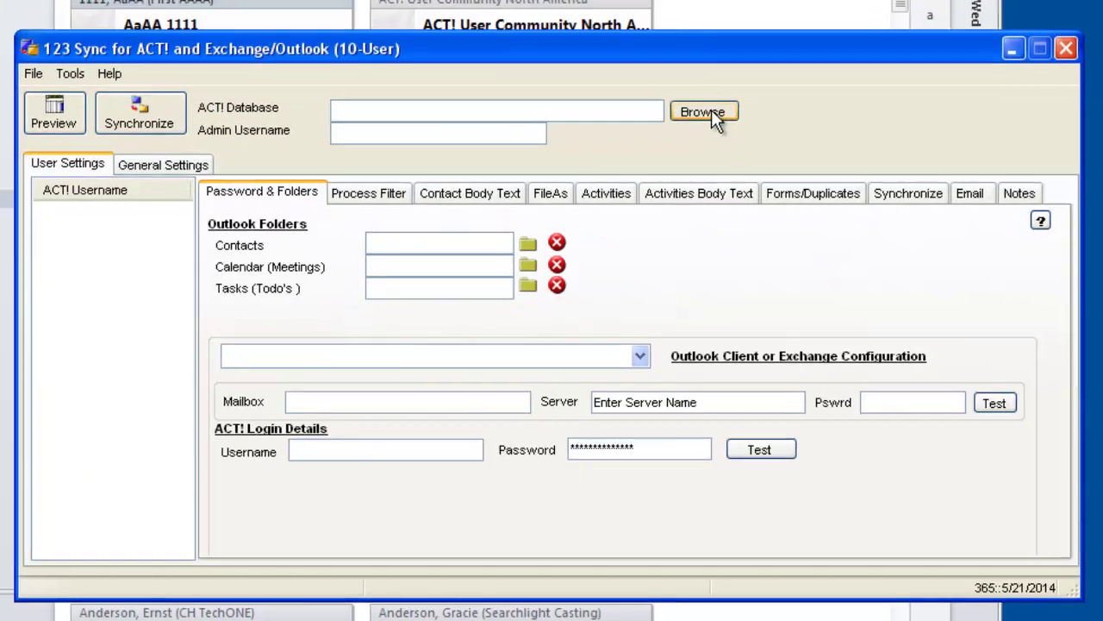
left_click(712, 117)
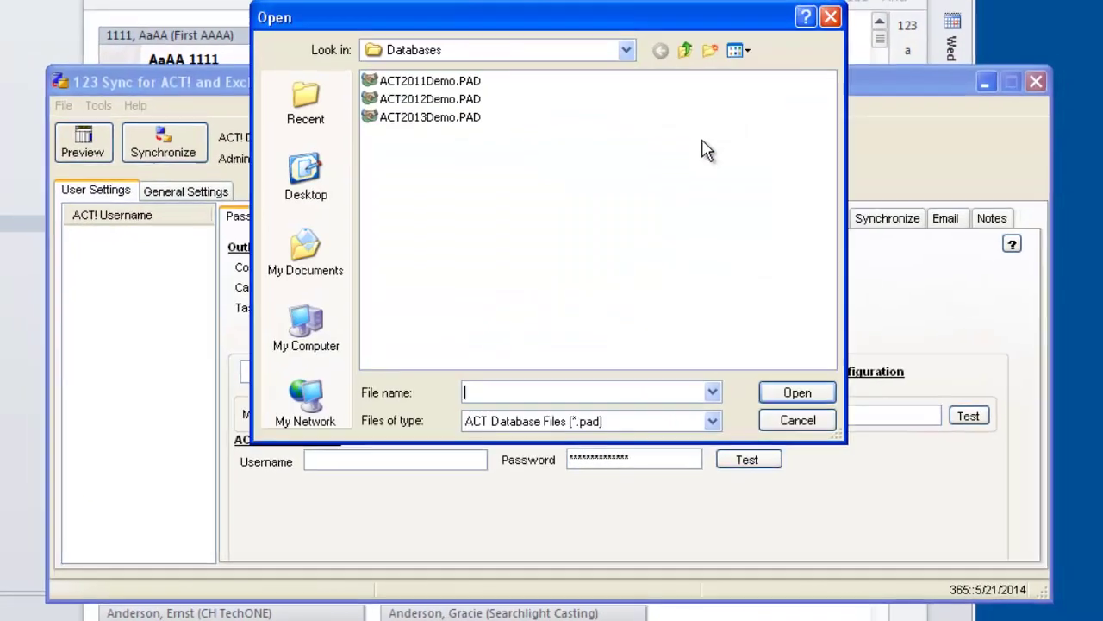
left_click(455, 153)
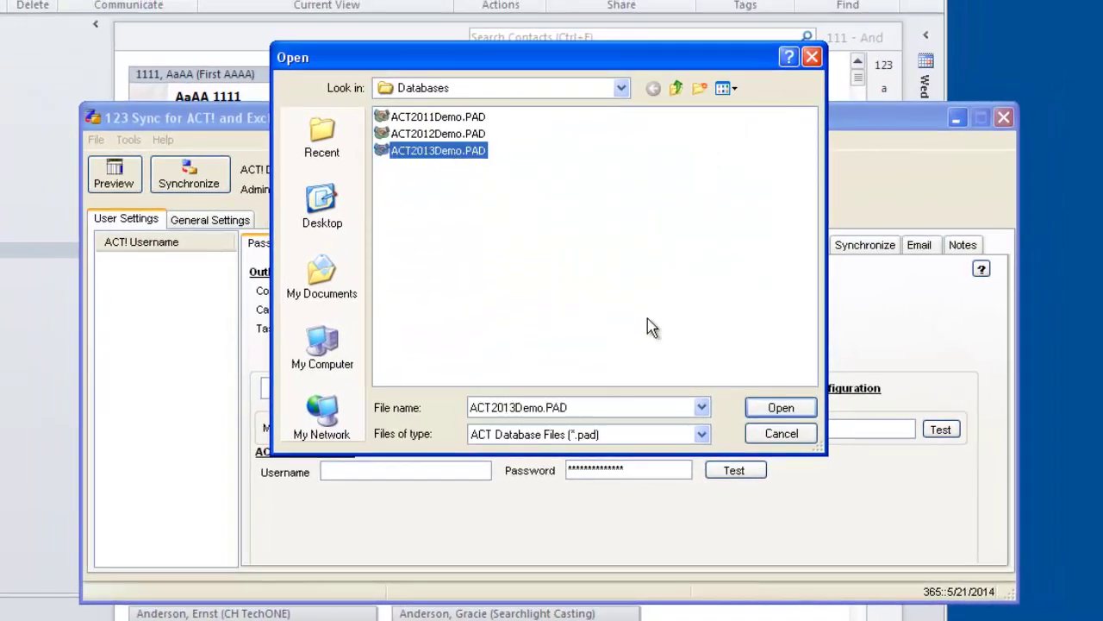
Open ACT2013Demo.PAD, log in as the ACT! user, and choose UNITED STATES as country code
left_click(775, 412)
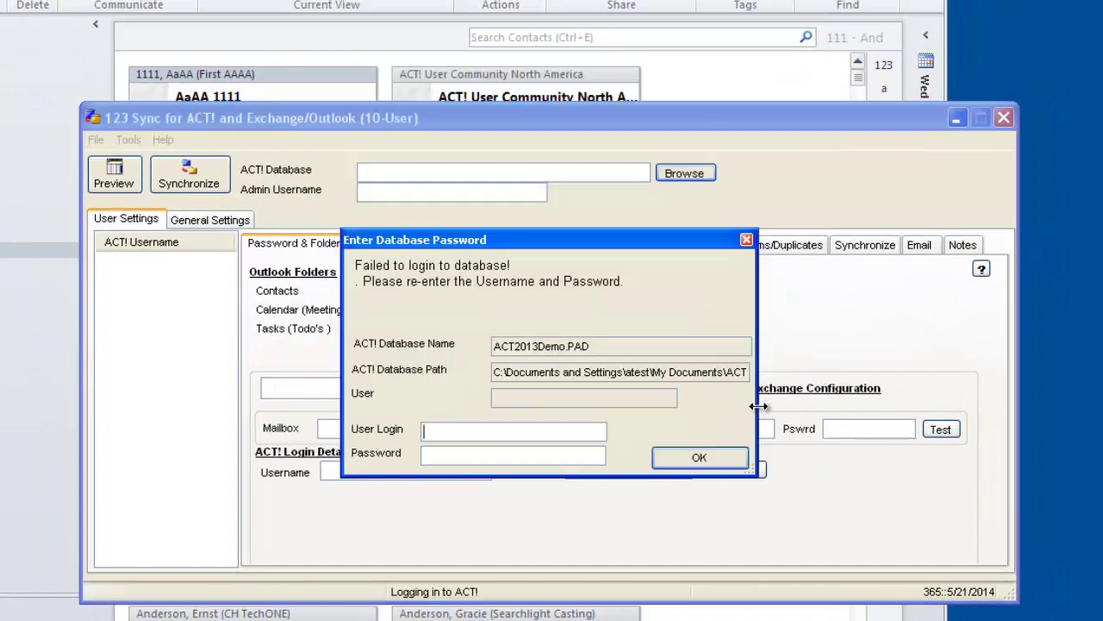
left_click(543, 432)
left_click(702, 463)
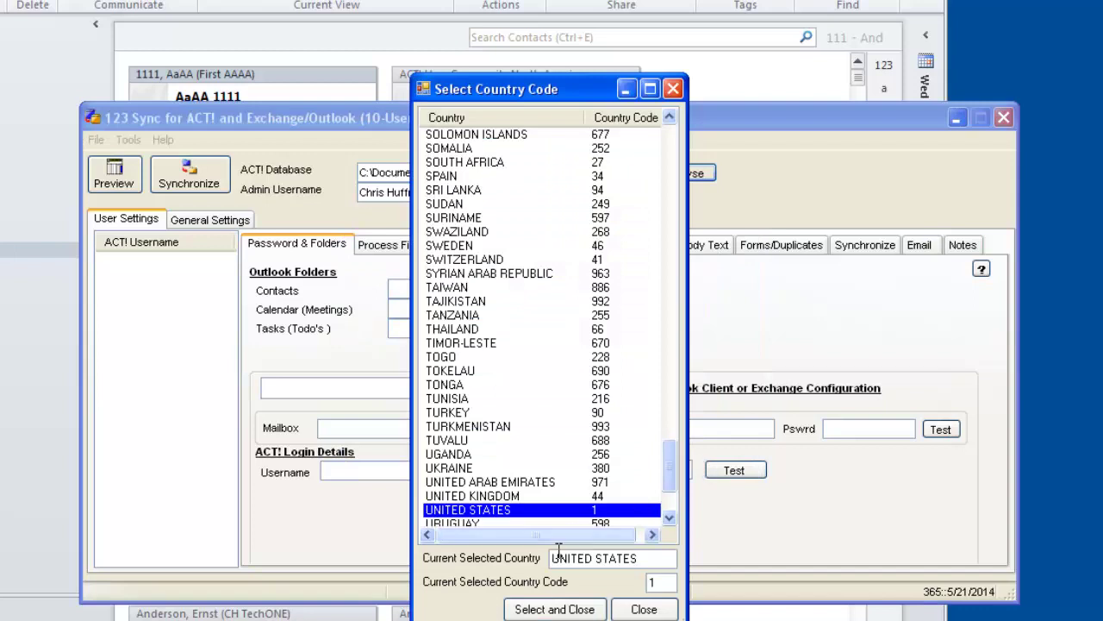
left_click(555, 609)
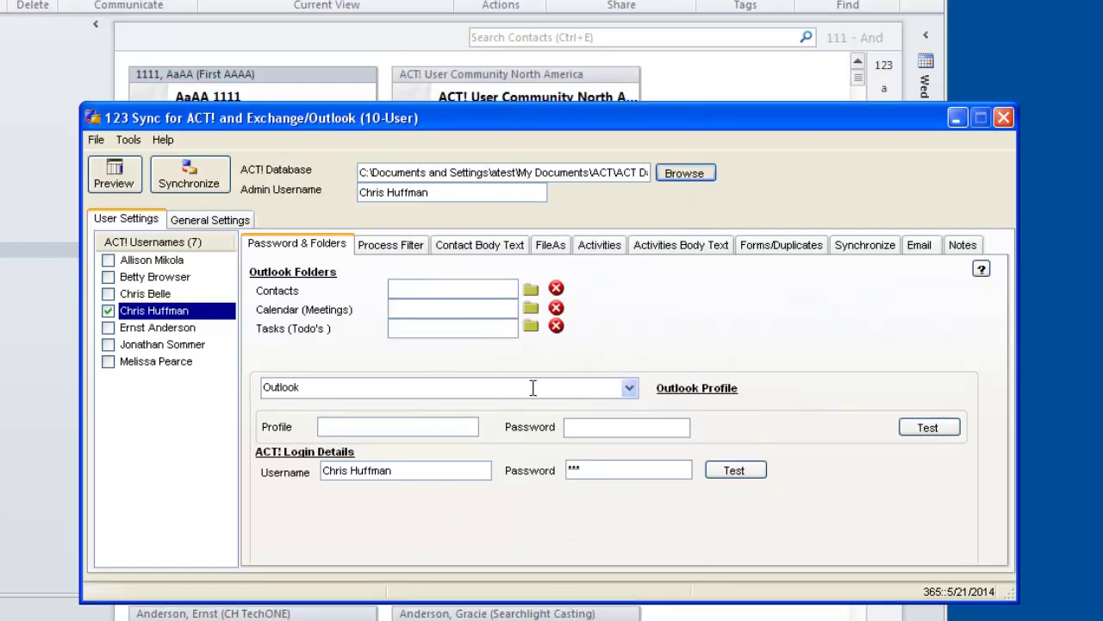
Set the first user's contacts destination to Tom1's Contacts folder
left_click(531, 293)
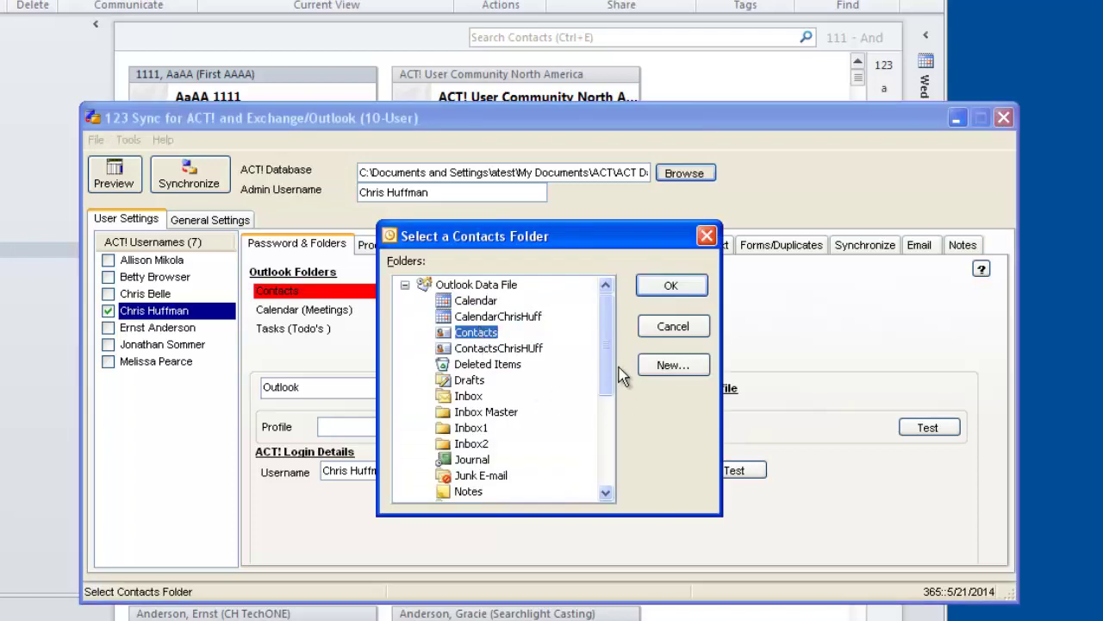
left_click_drag(615, 365, 612, 483)
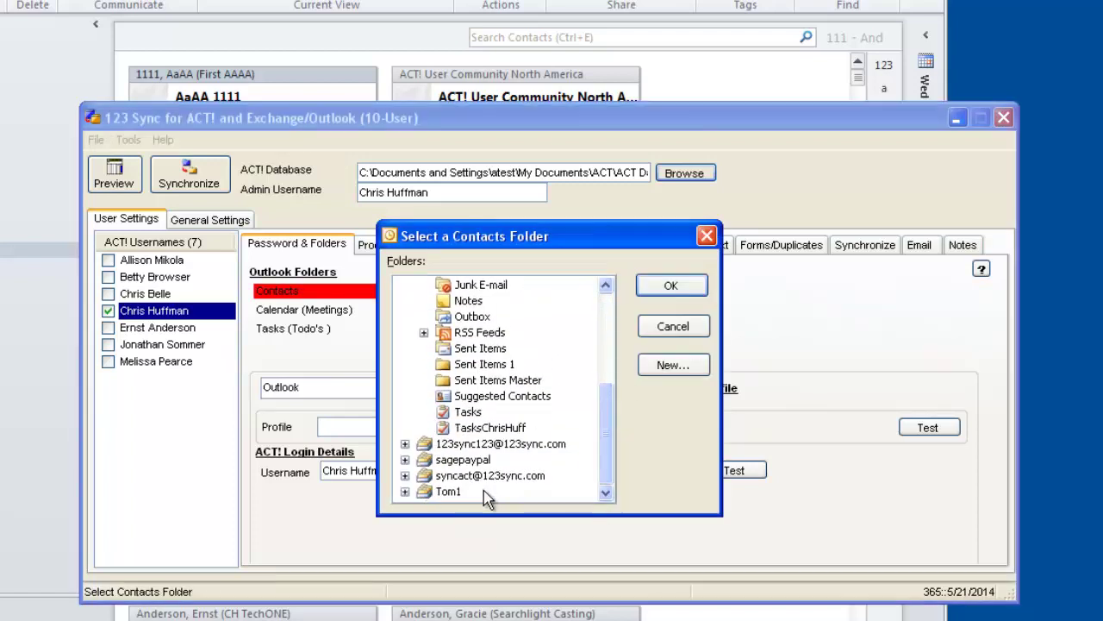
left_click(406, 493)
left_click(477, 332)
left_click(671, 286)
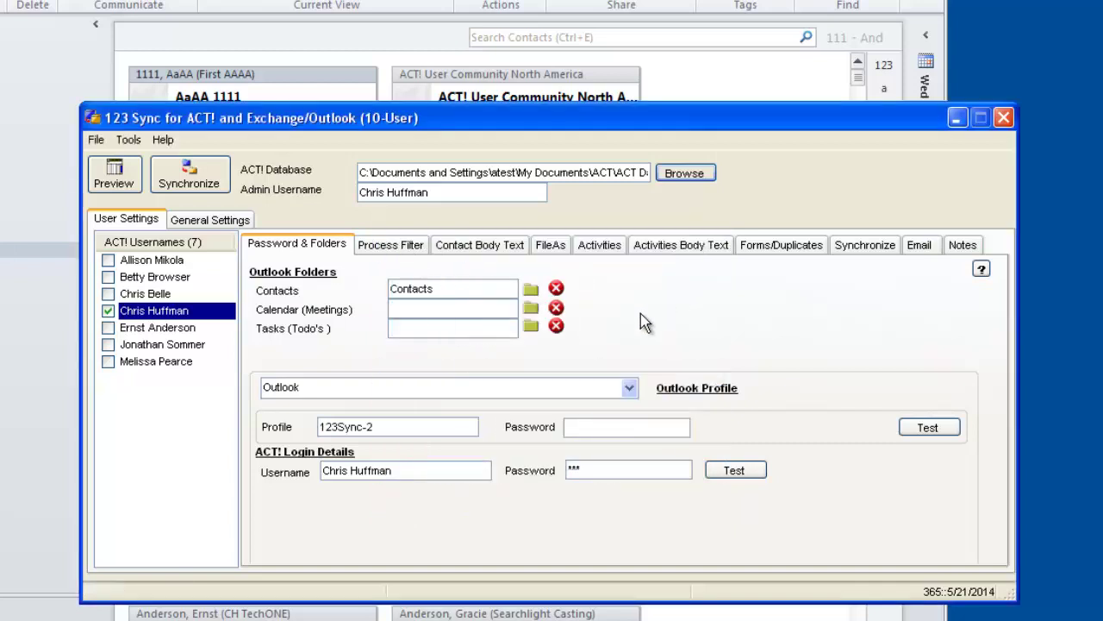
Set the meetings destination to Tom1's Calendar folder
left_click(531, 308)
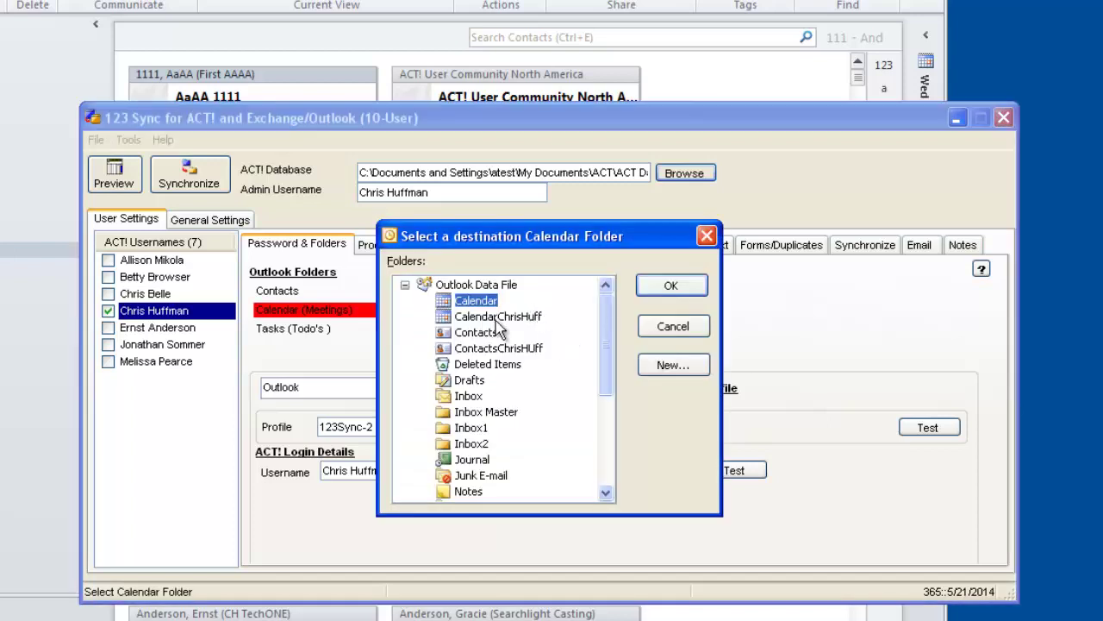
left_click_drag(606, 323, 609, 556)
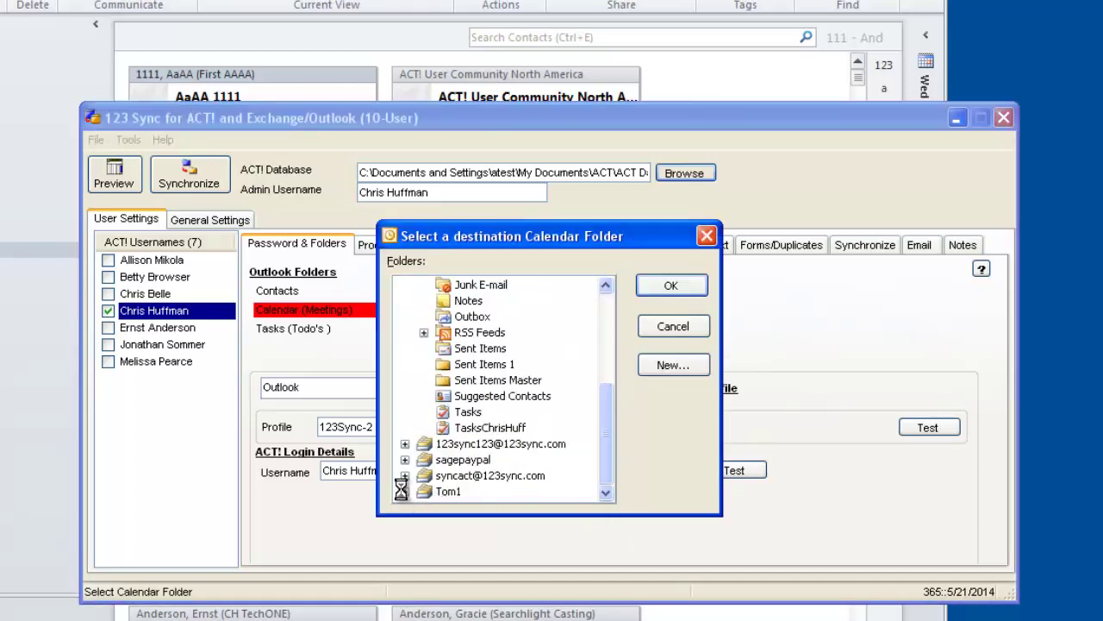
left_click(406, 492)
left_click(476, 316)
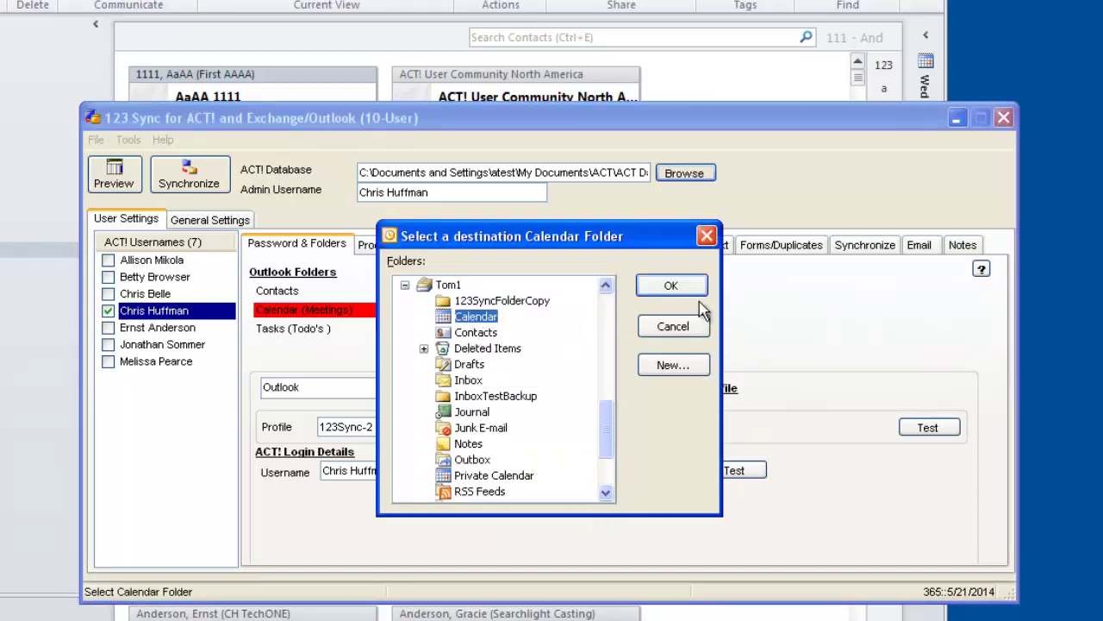
left_click(671, 286)
Set the tasks destination to the Tom1 Tasks folder
left_click(530, 329)
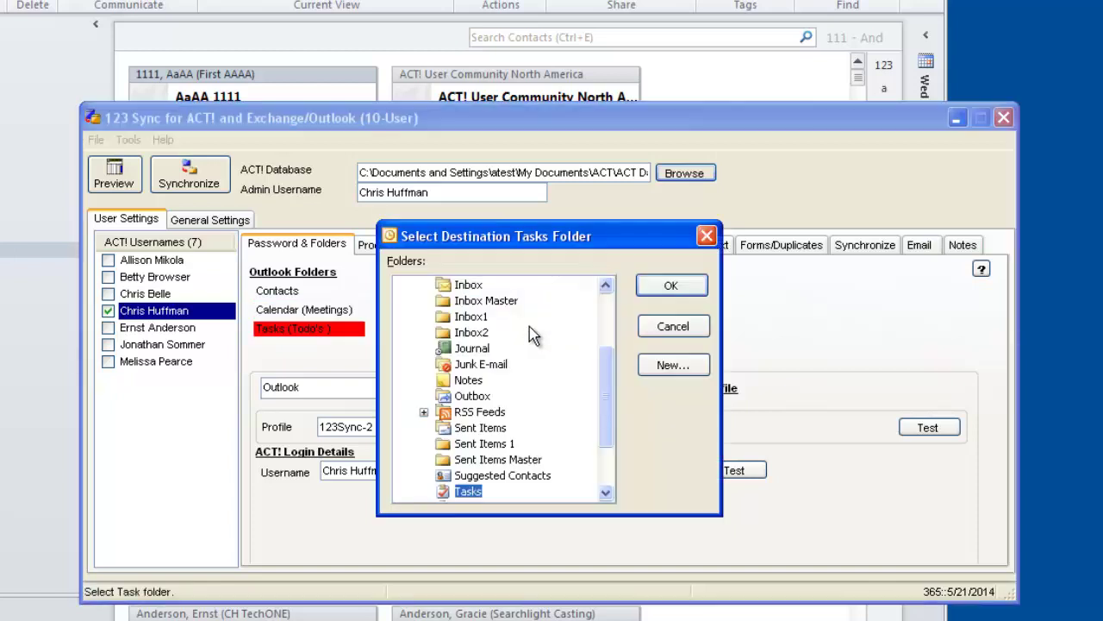
left_click_drag(606, 374, 584, 468)
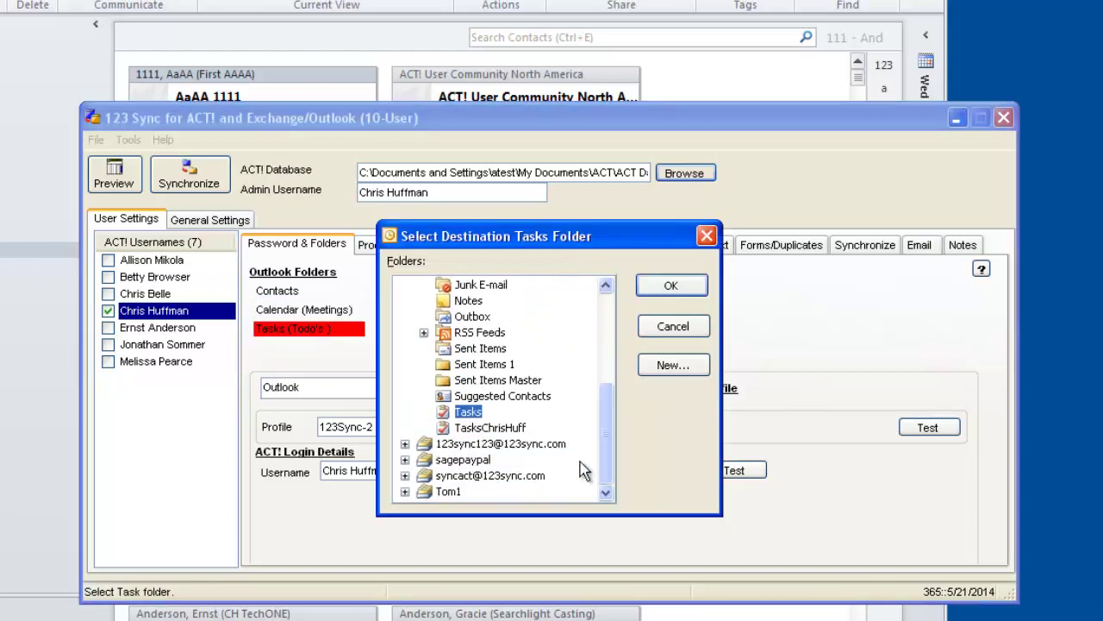
left_click(405, 492)
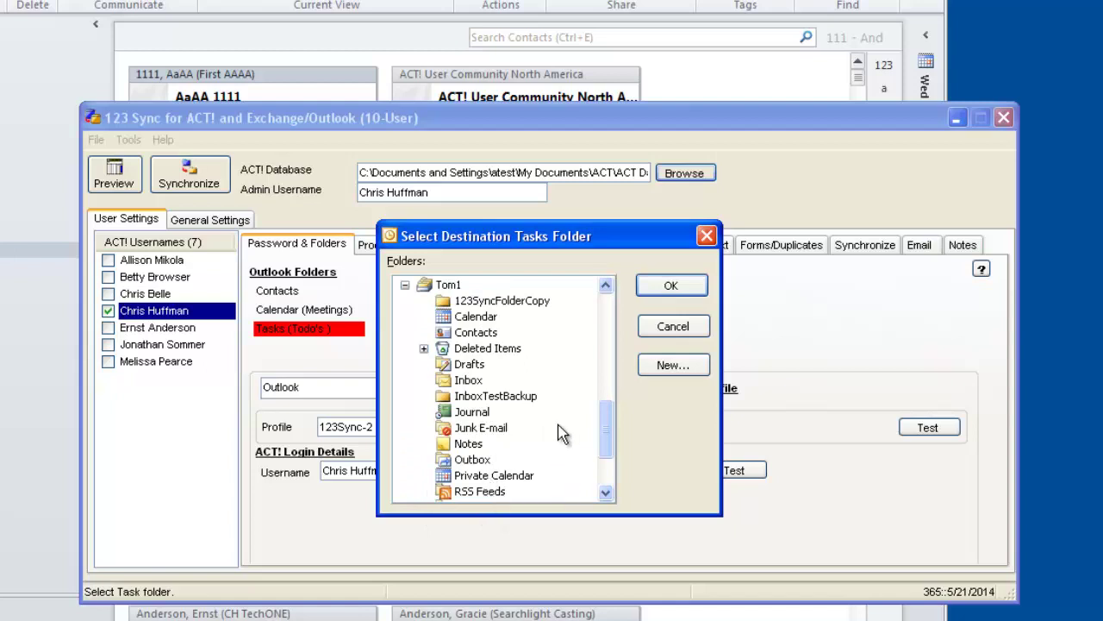
left_click_drag(607, 431, 606, 459)
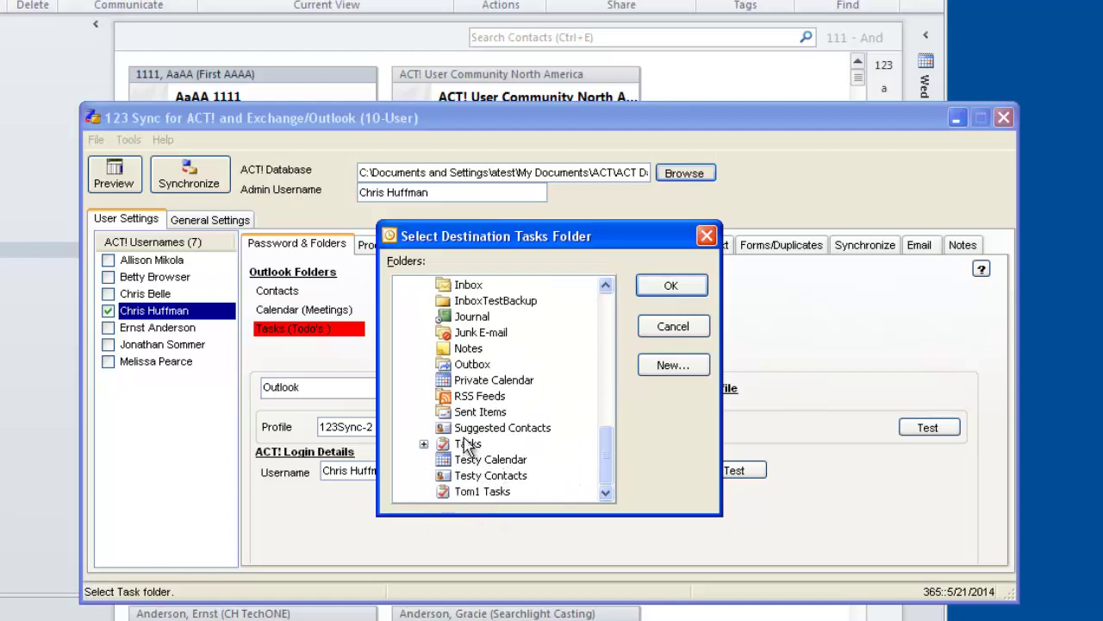
left_click(479, 491)
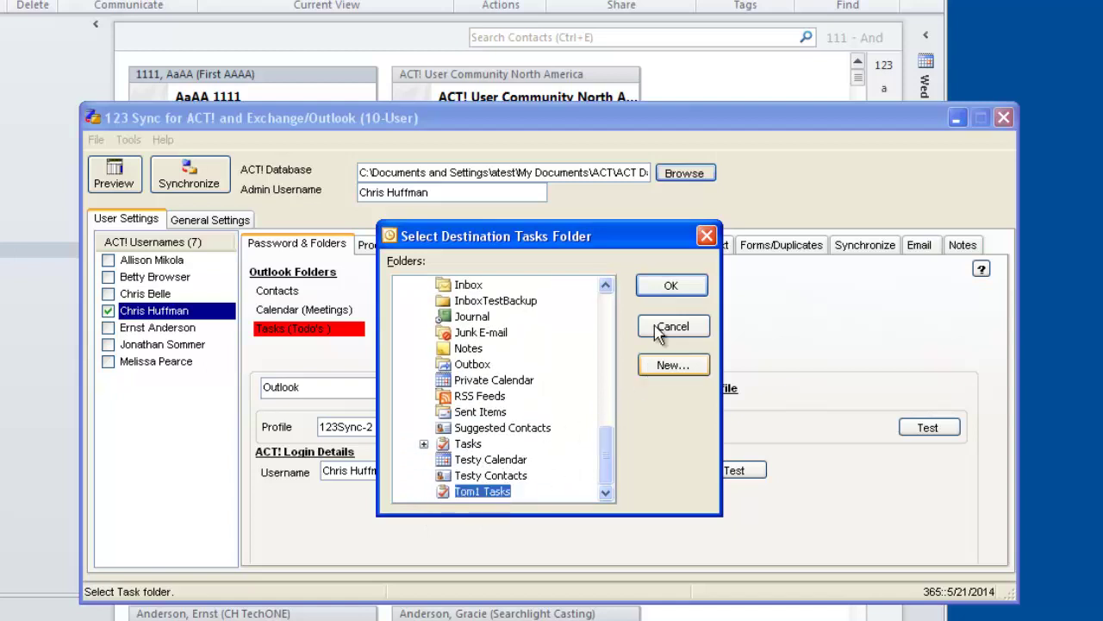
left_click(664, 289)
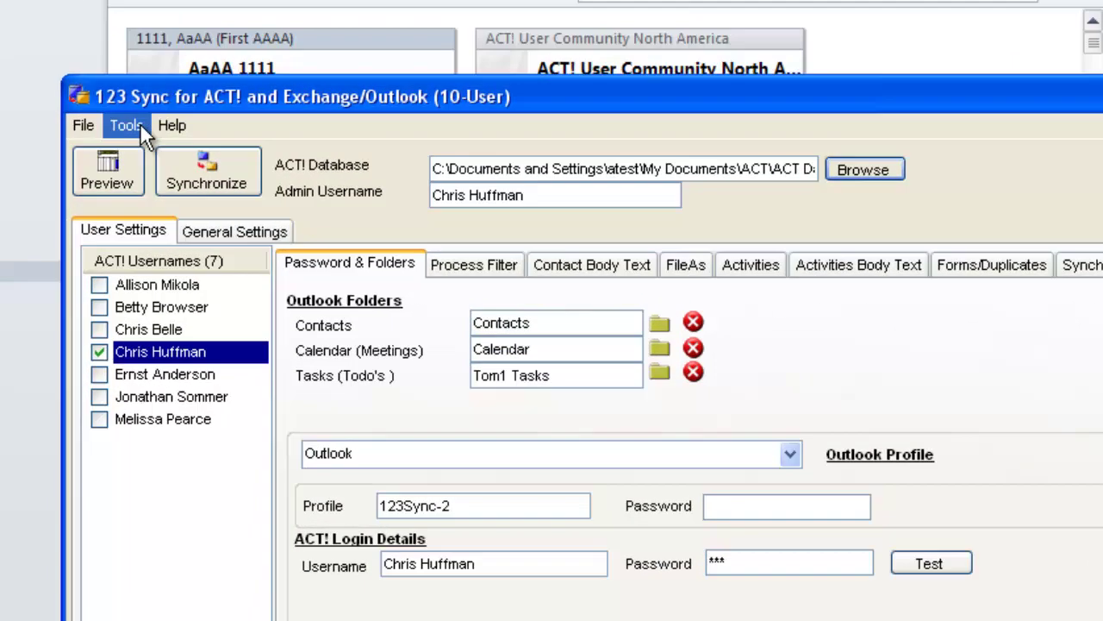
Install the Background Sync Service via Tools > Background Processing, entering the Windows account password
left_click(128, 139)
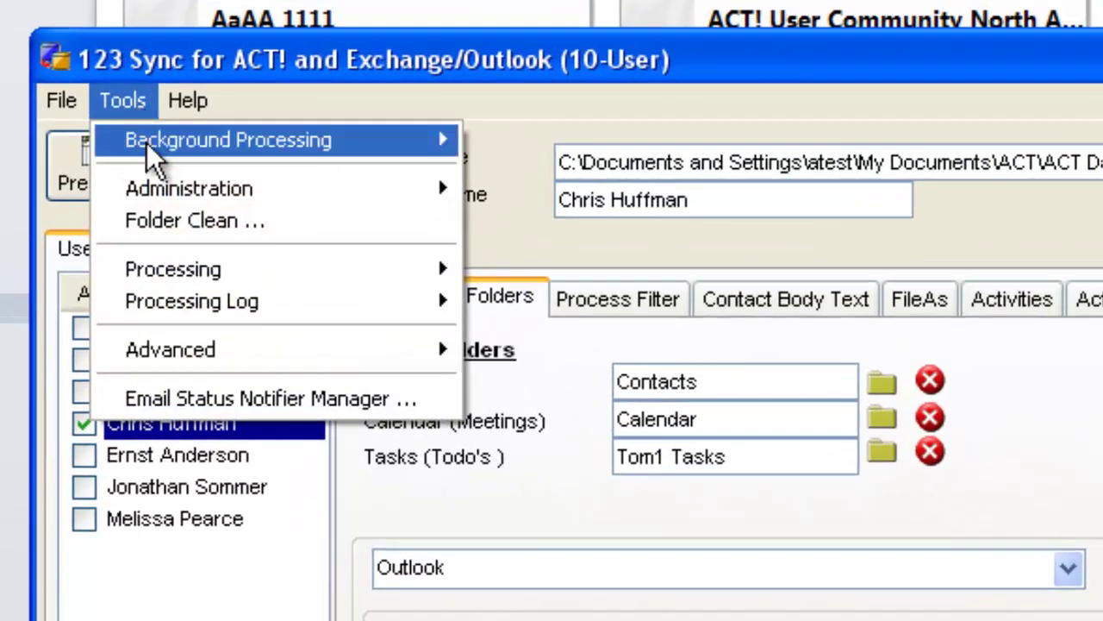
mouse_move(153, 152)
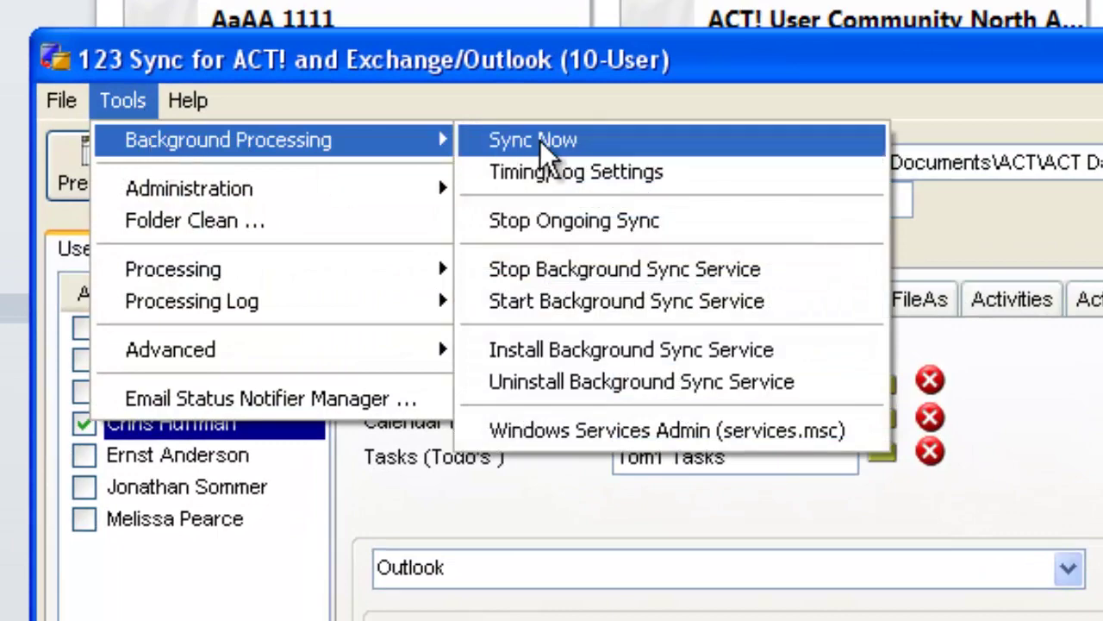
left_click(619, 351)
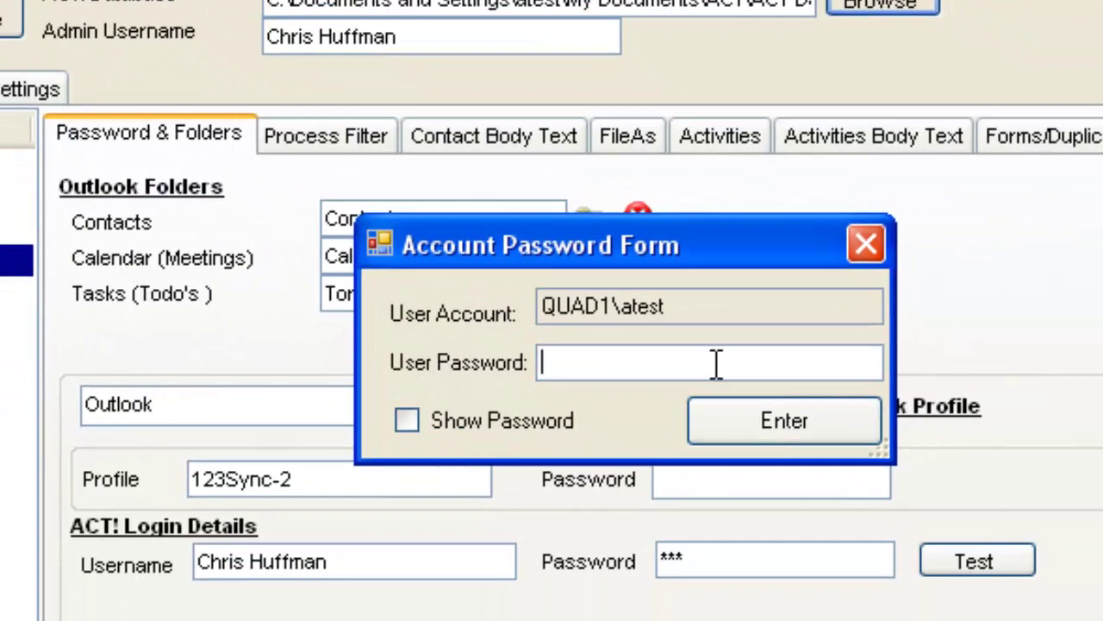
type("***")
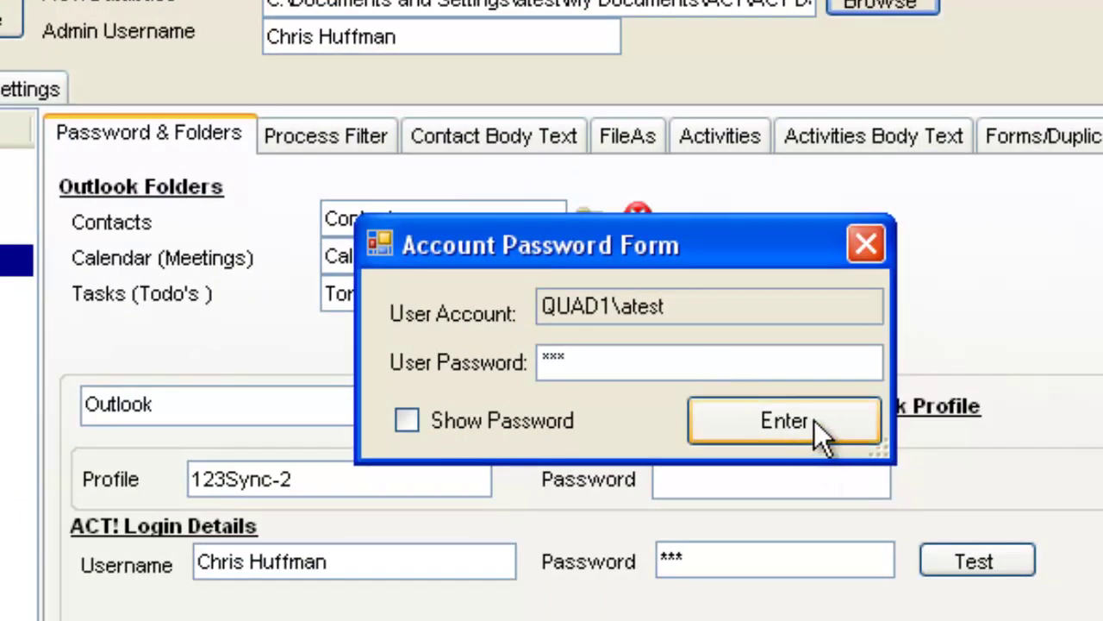
left_click(814, 420)
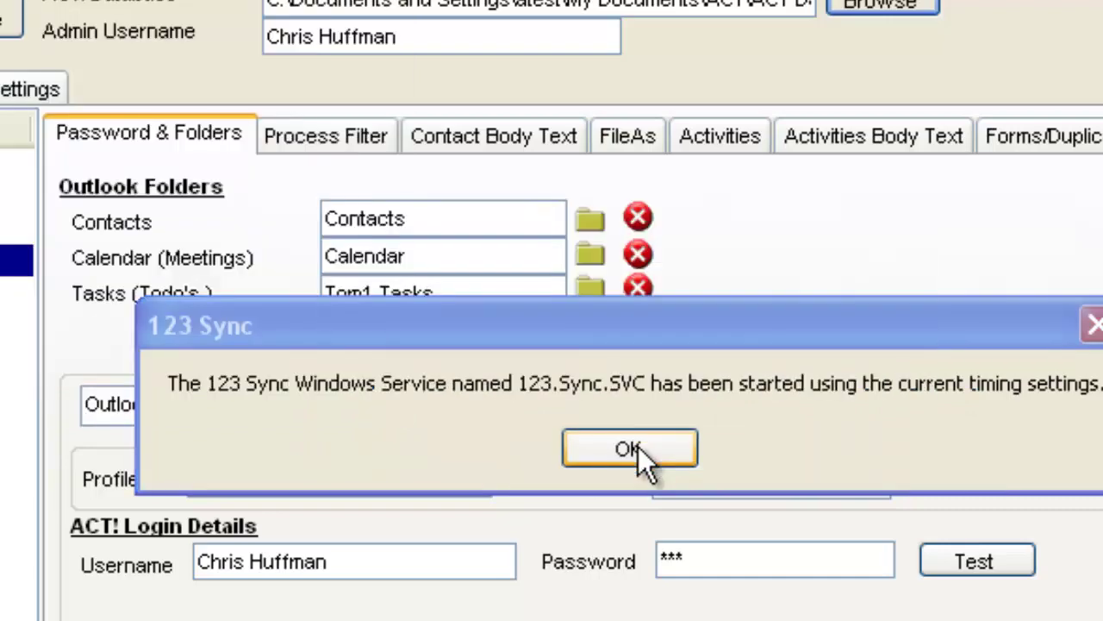
left_click(638, 447)
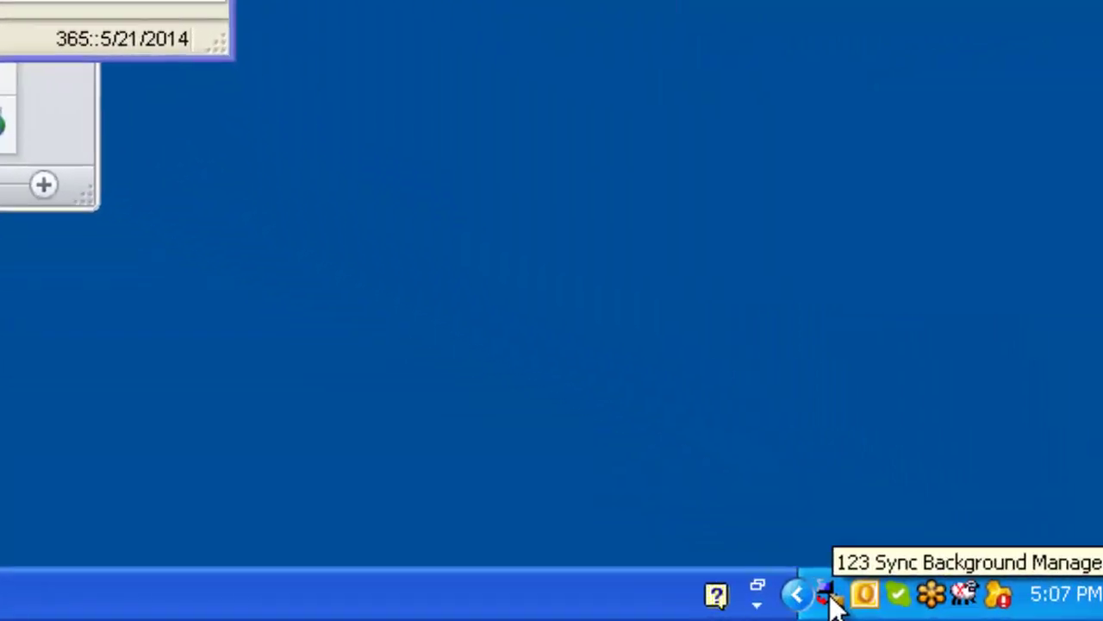
right_click(830, 599)
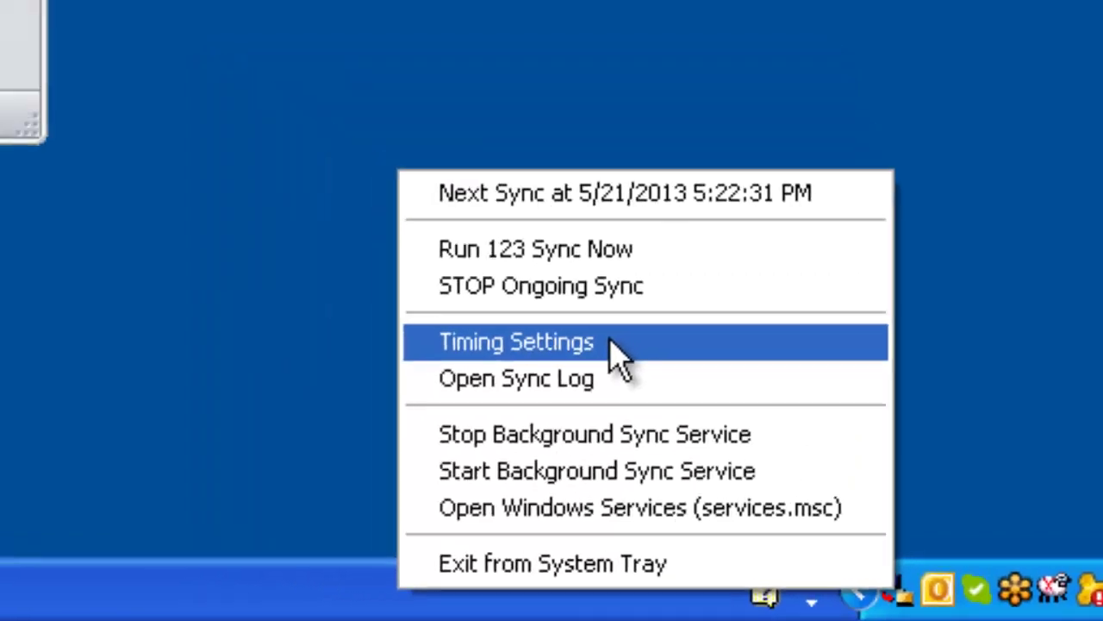
left_click(487, 276)
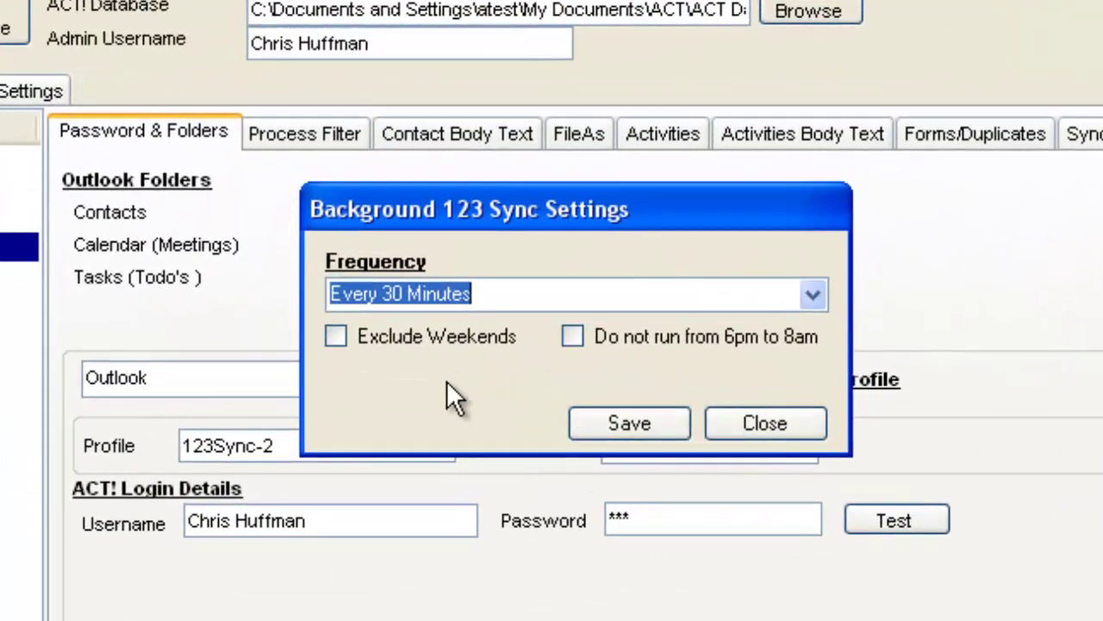
left_click(758, 431)
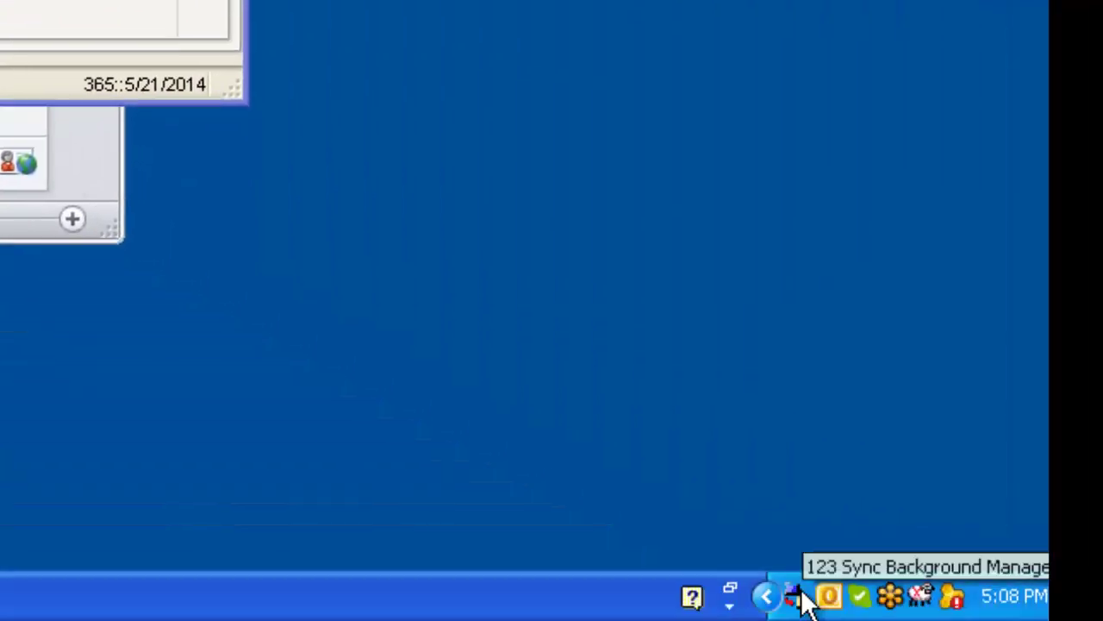
right_click(801, 597)
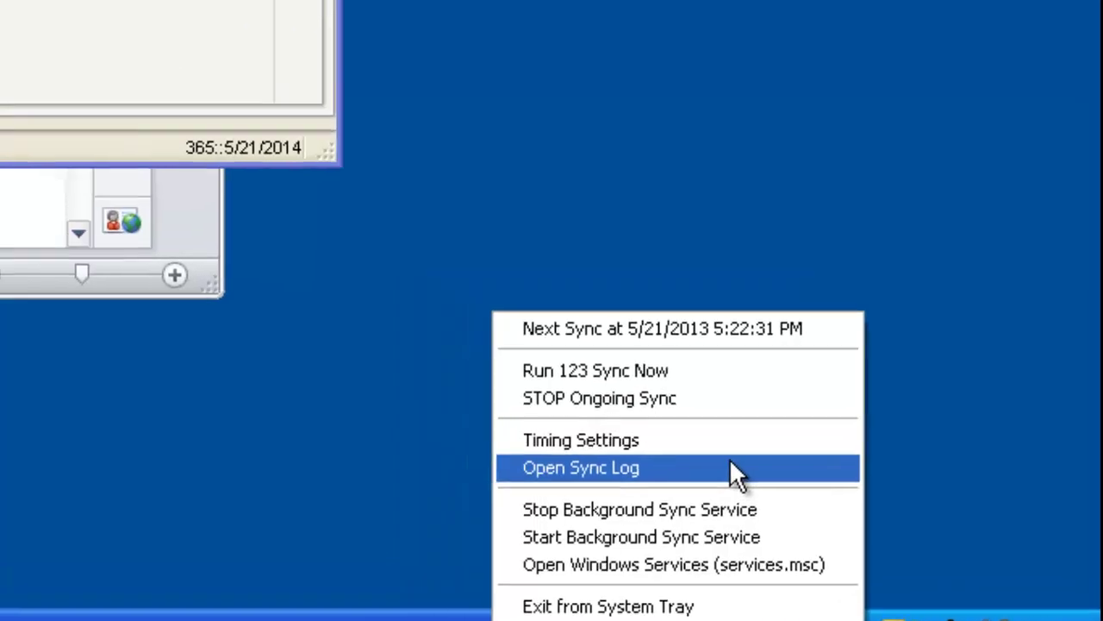
left_click(664, 426)
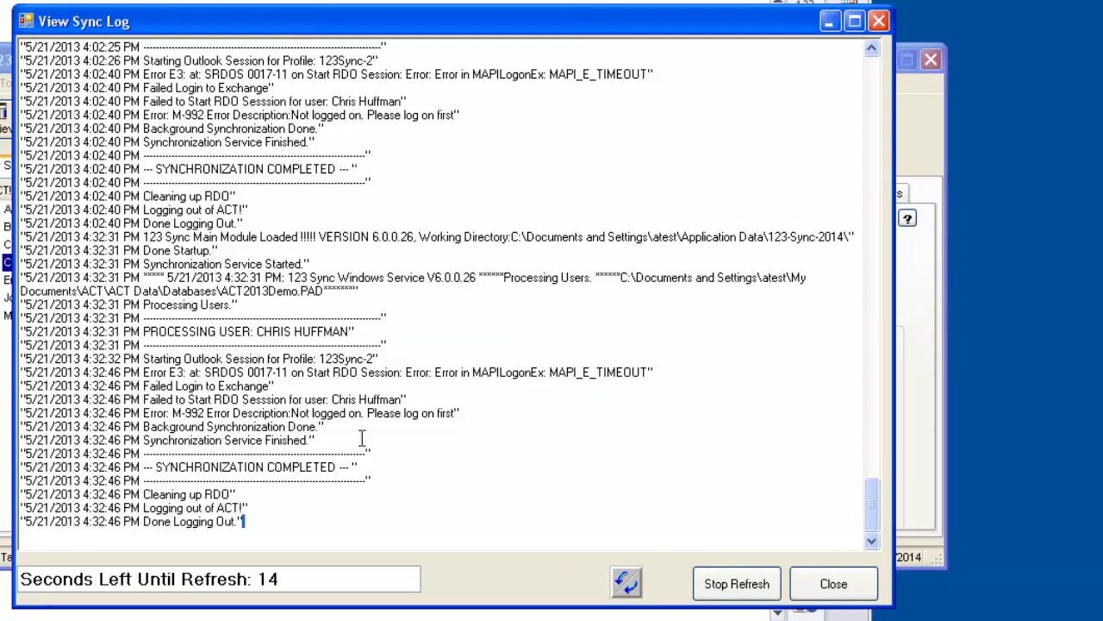
left_click(832, 585)
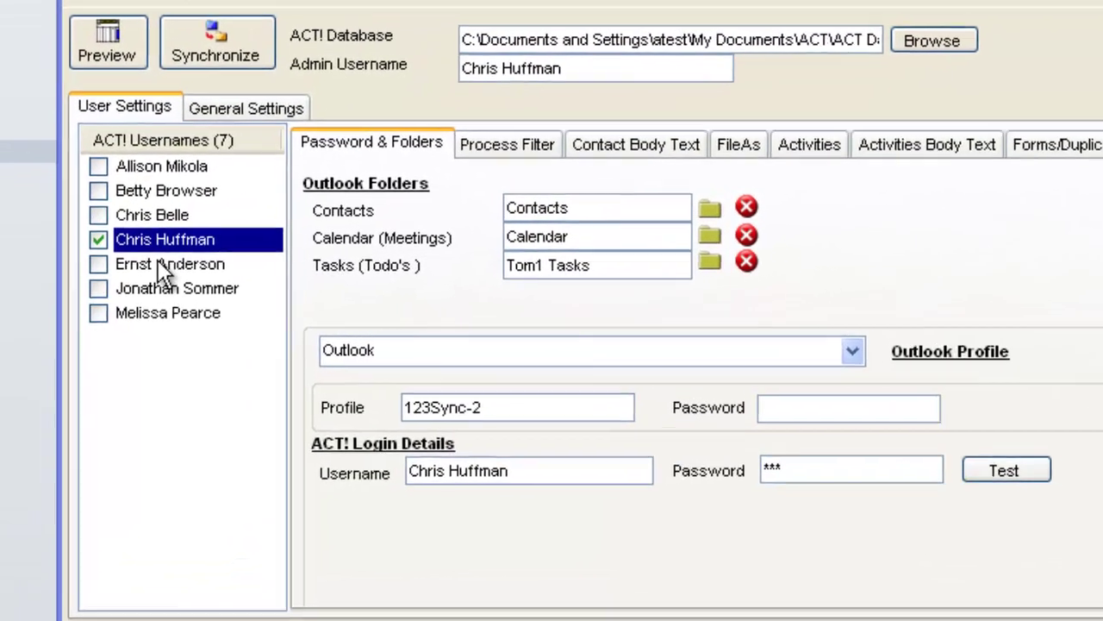
Check the second ACT! user for syncing and map their contacts to the Contacts folder
left_click(153, 260)
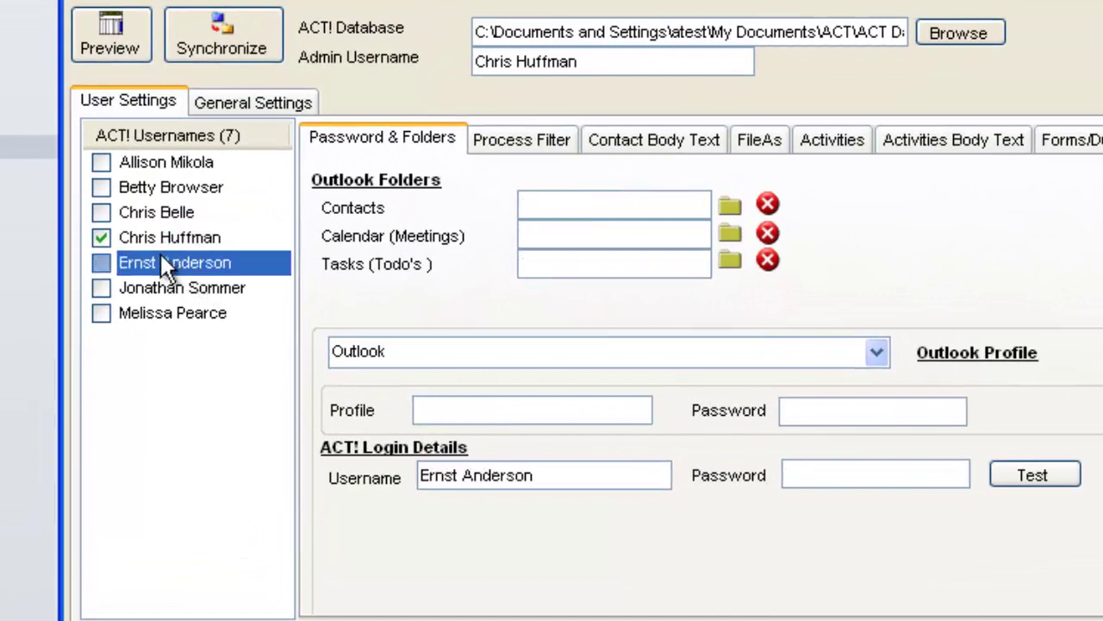
left_click(101, 262)
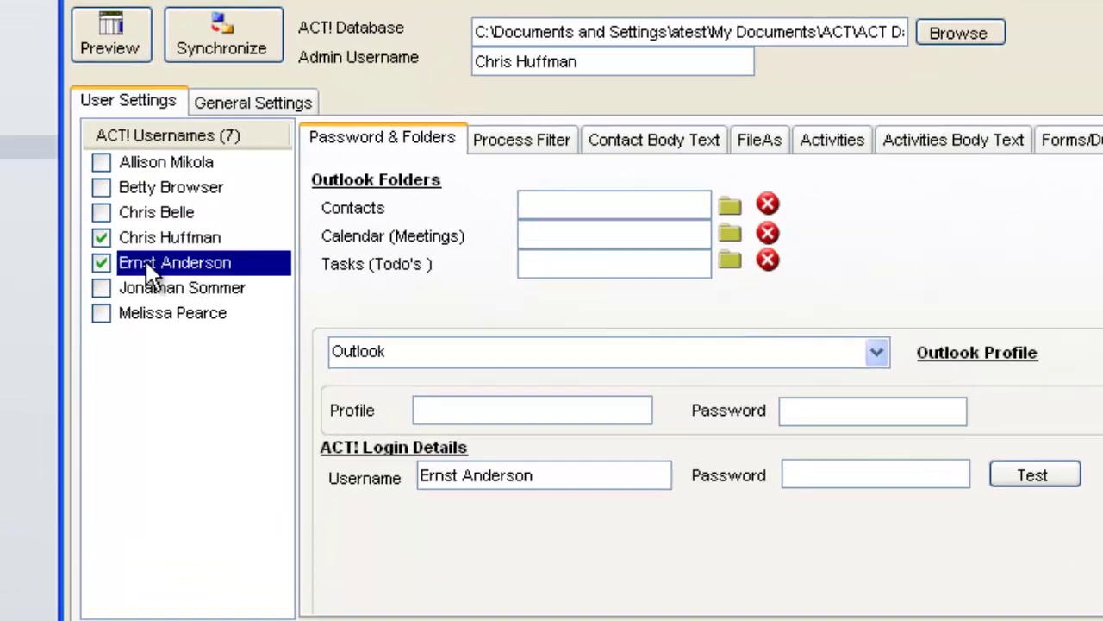
left_click(728, 209)
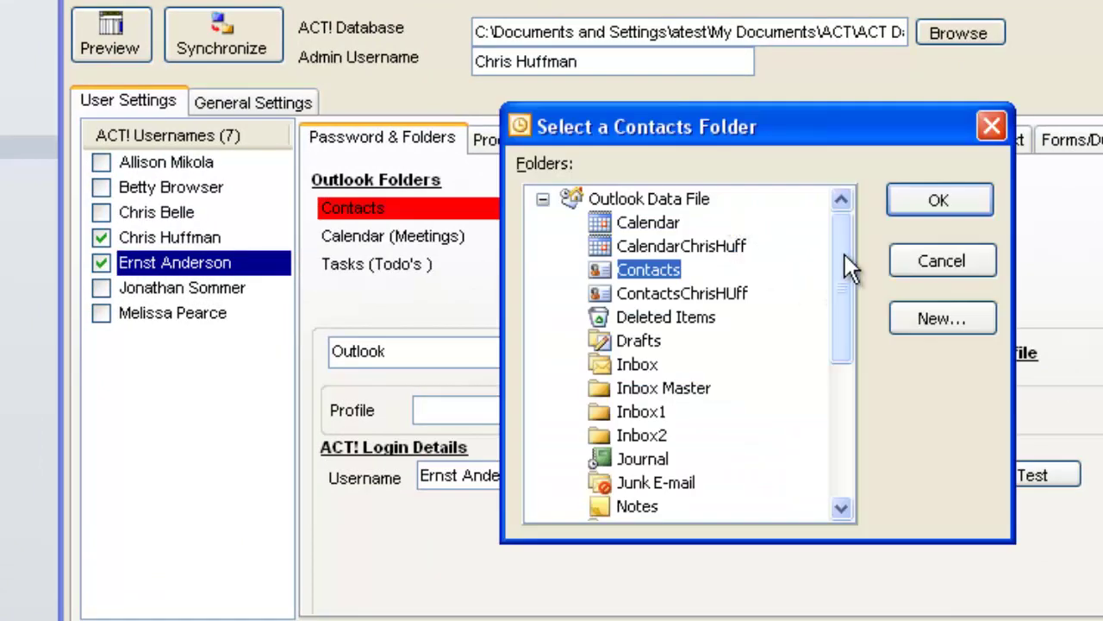
left_click_drag(845, 255, 846, 470)
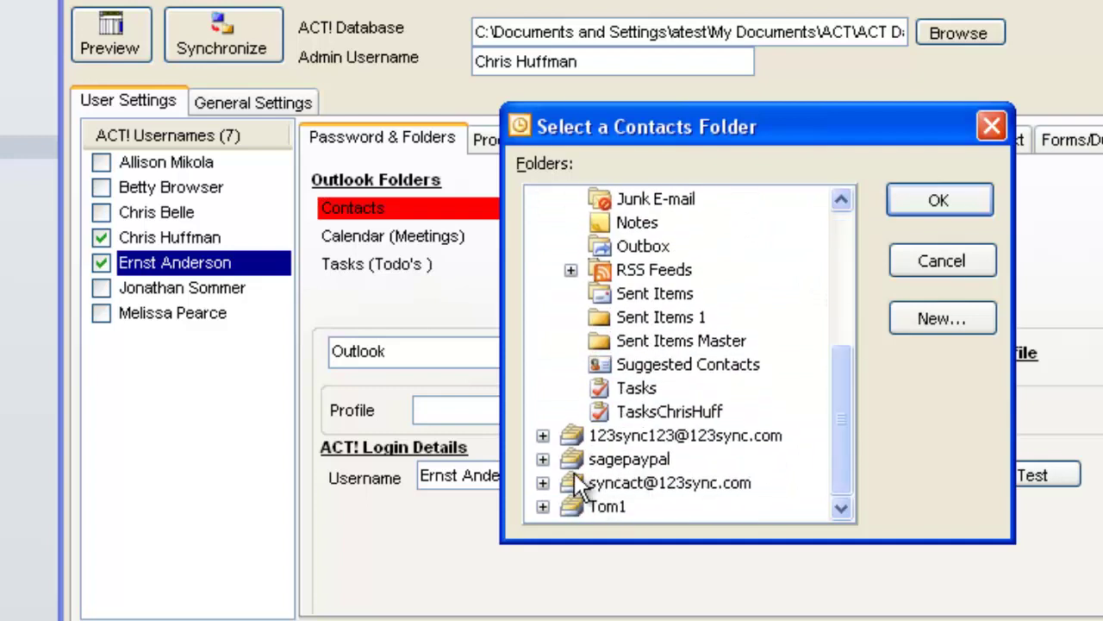
left_click_drag(844, 387, 813, 270)
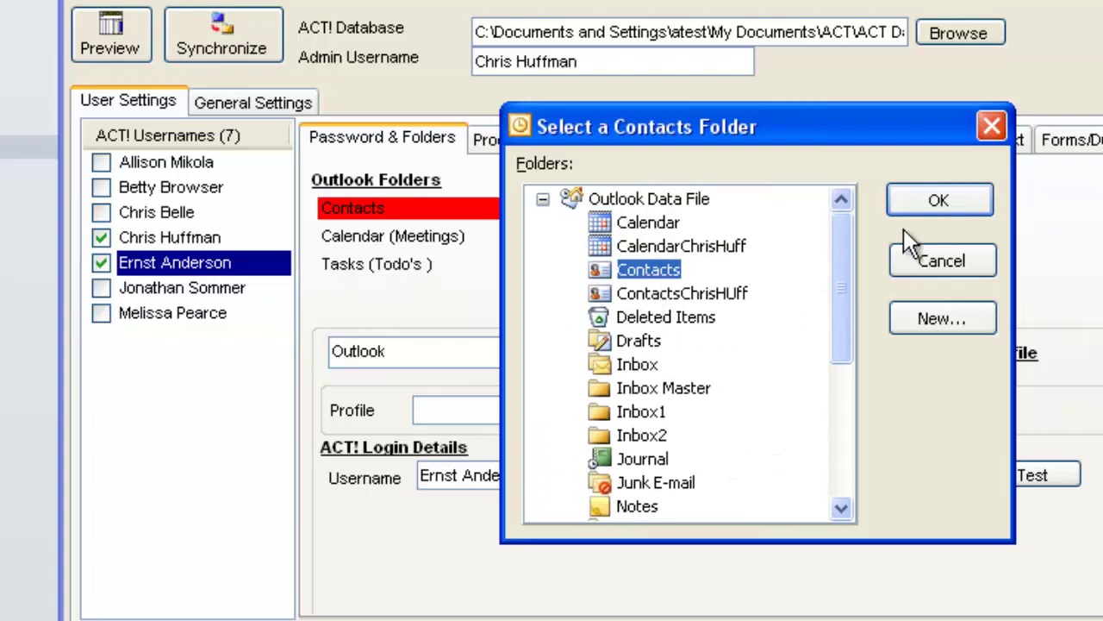
left_click(933, 207)
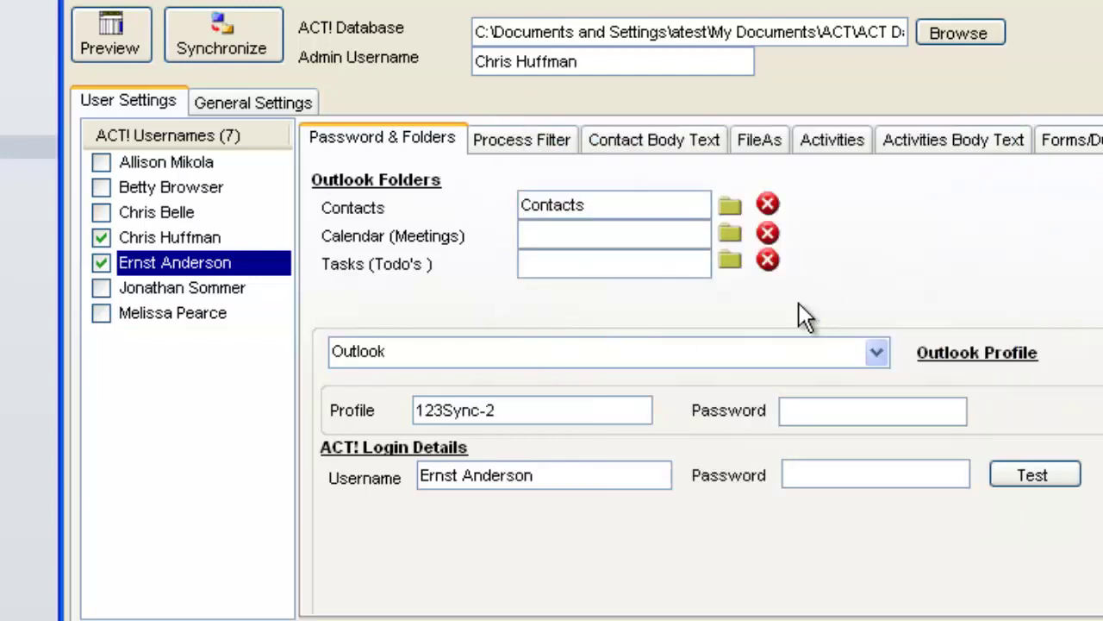
Map this user's calendar to Calendar and tasks to the Tasks folder
left_click(731, 232)
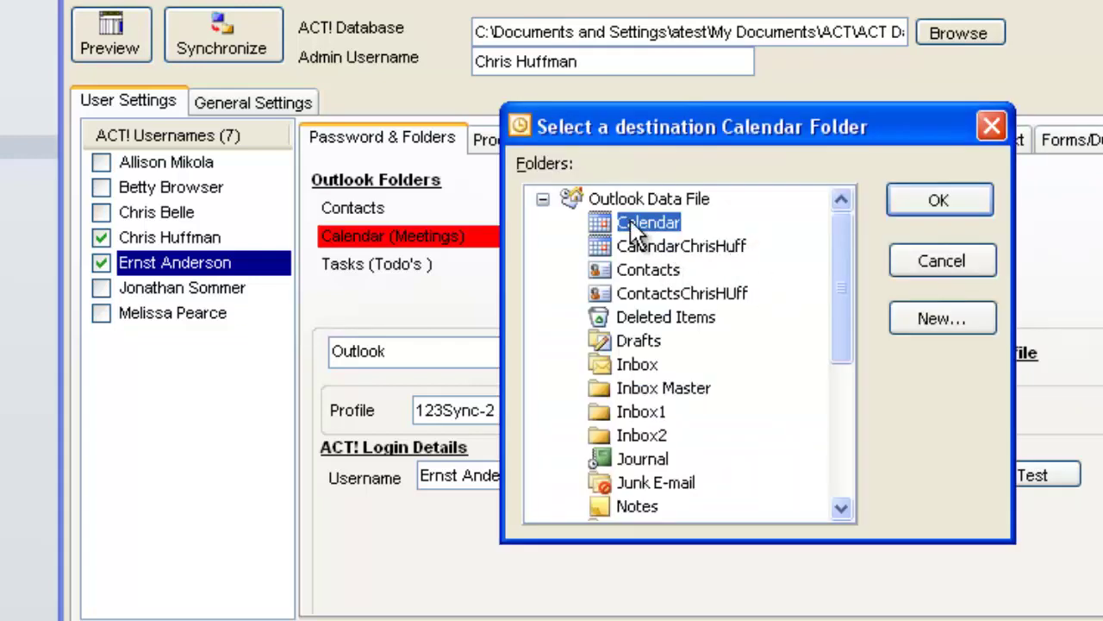
left_click(893, 210)
left_click(731, 260)
left_click_drag(836, 378, 847, 312)
scroll(852, 337, "up", 2)
scroll(776, 388, "down", 5)
left_click(690, 435)
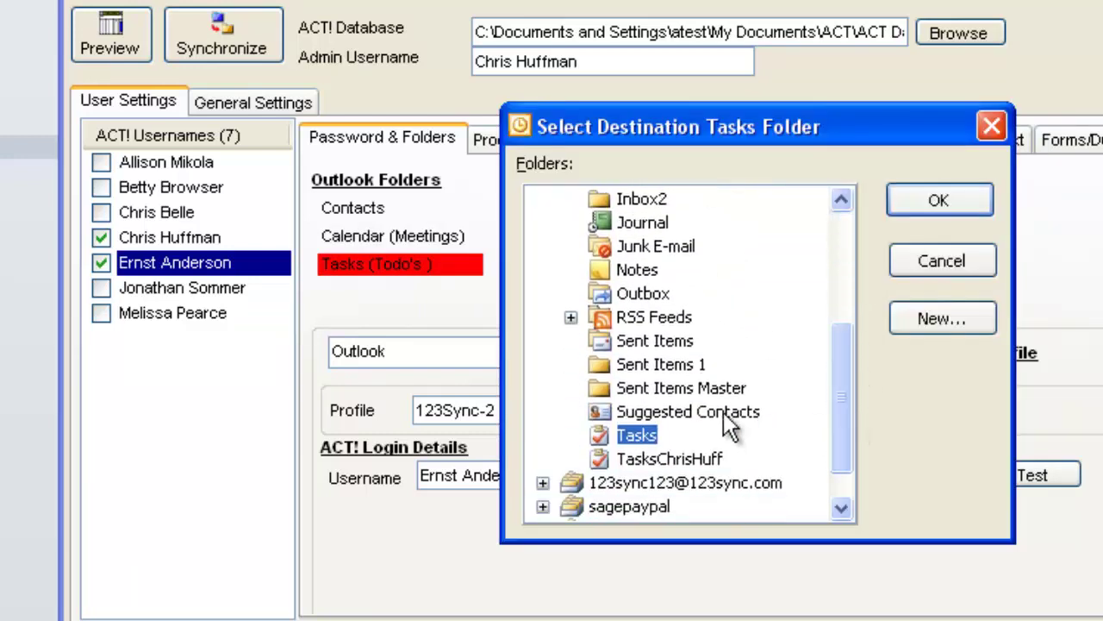
left_click(976, 203)
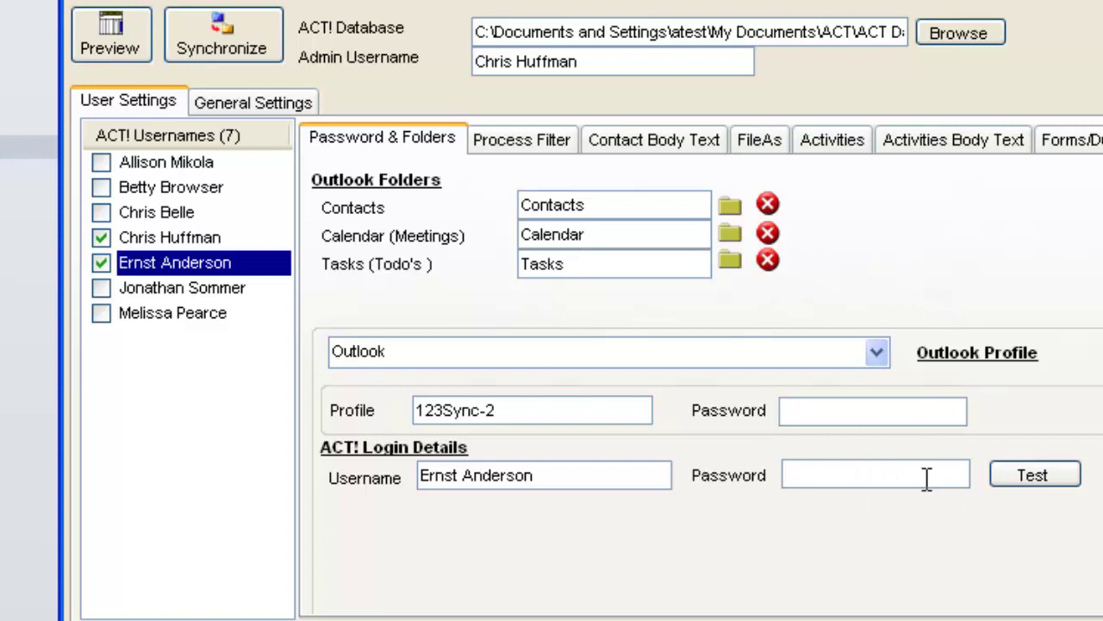
Enter the user's ACT! password and test the login successfully
type("***")
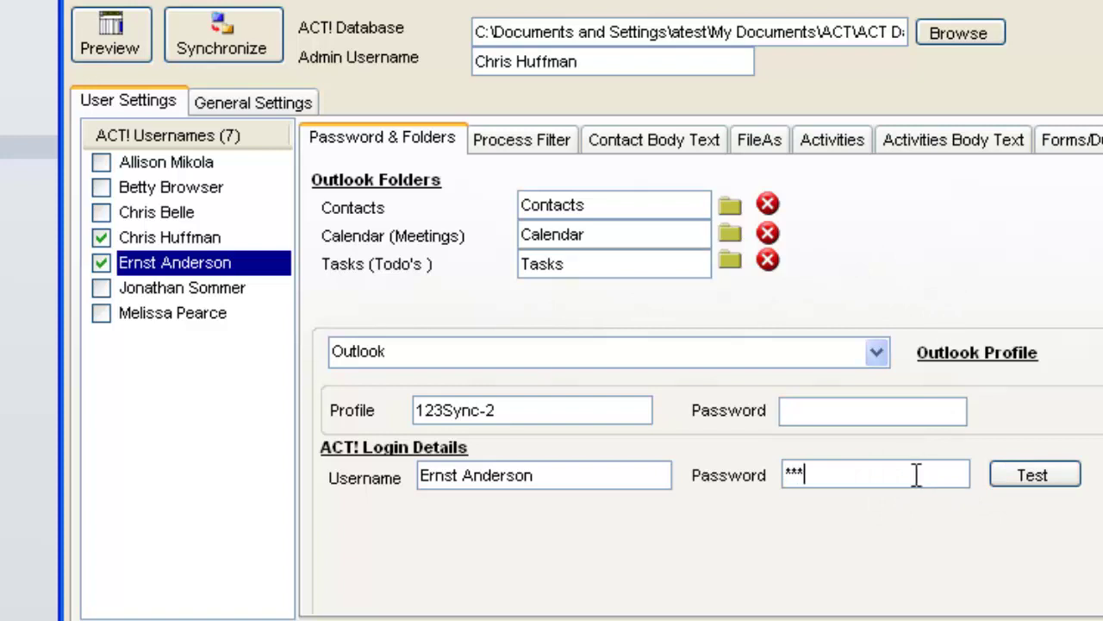
left_click(1055, 477)
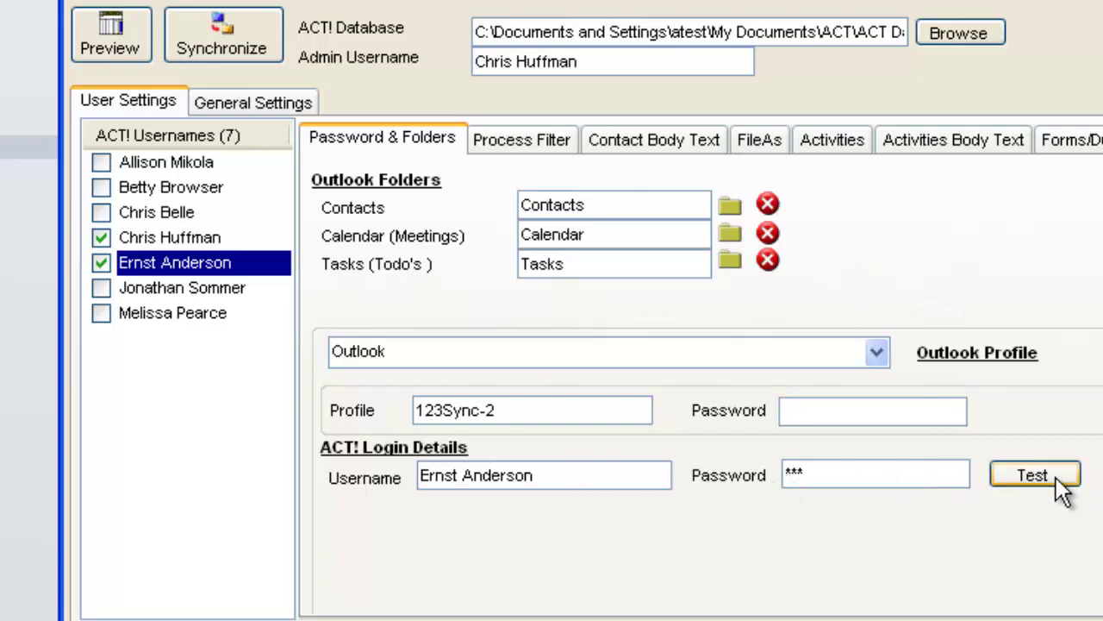
left_click(775, 384)
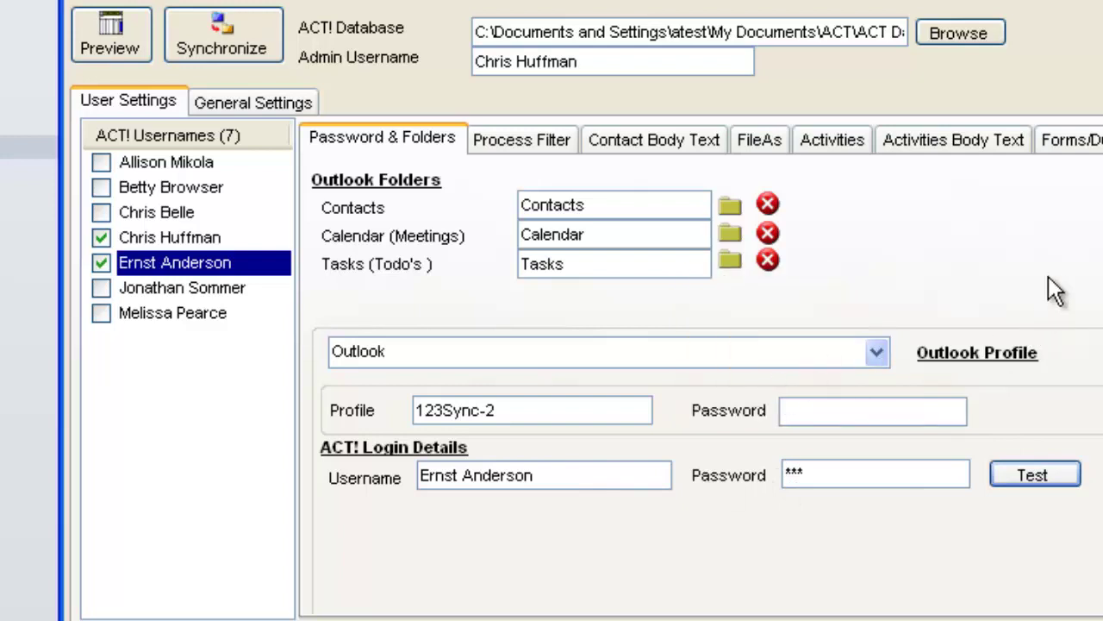
Check the third ACT! user and map their contacts to Testy Contacts
left_click(197, 286)
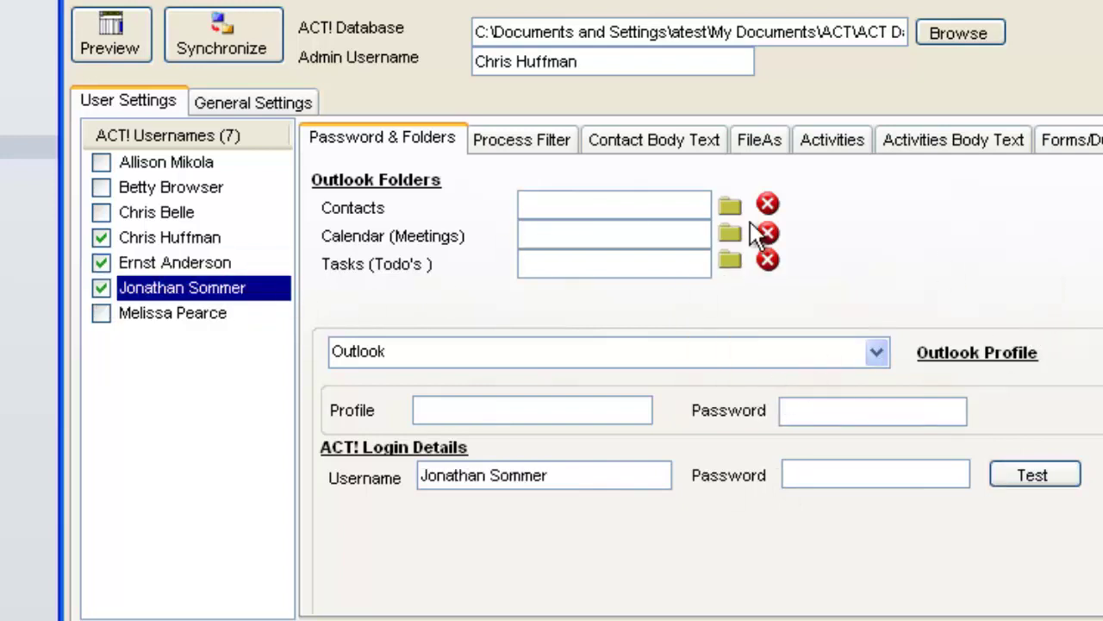
left_click(729, 206)
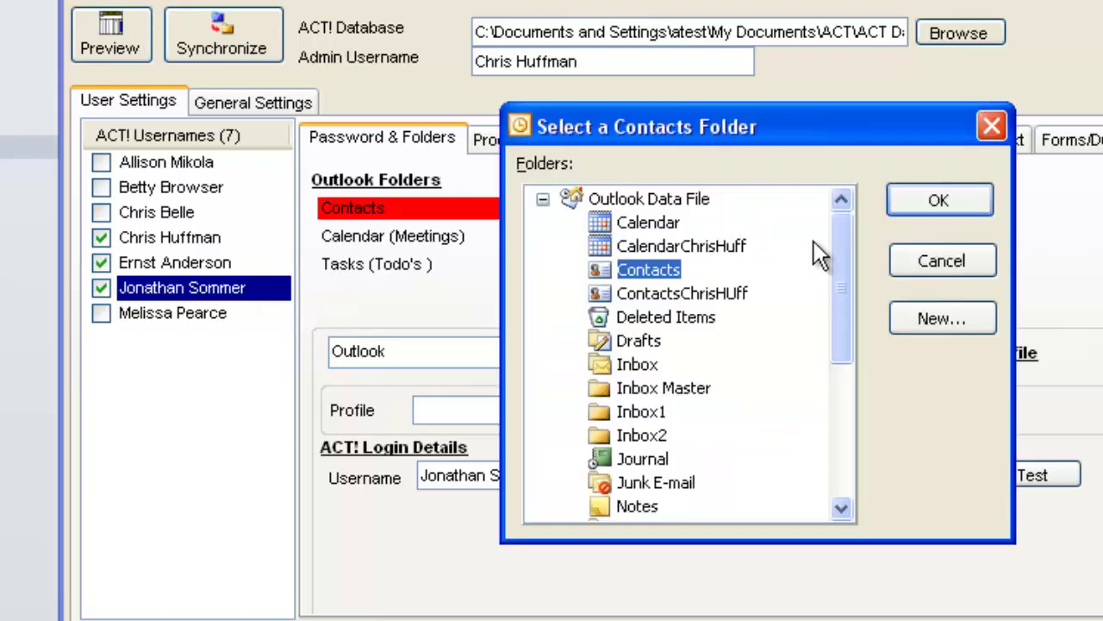
left_click_drag(842, 266, 778, 508)
left_click(543, 506)
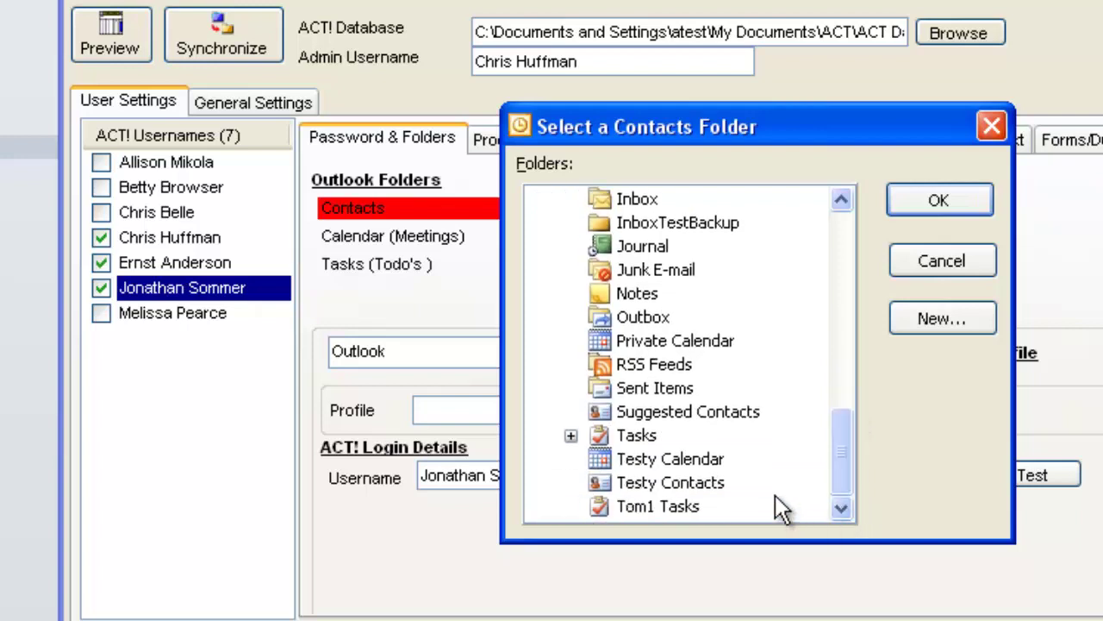
left_click(671, 483)
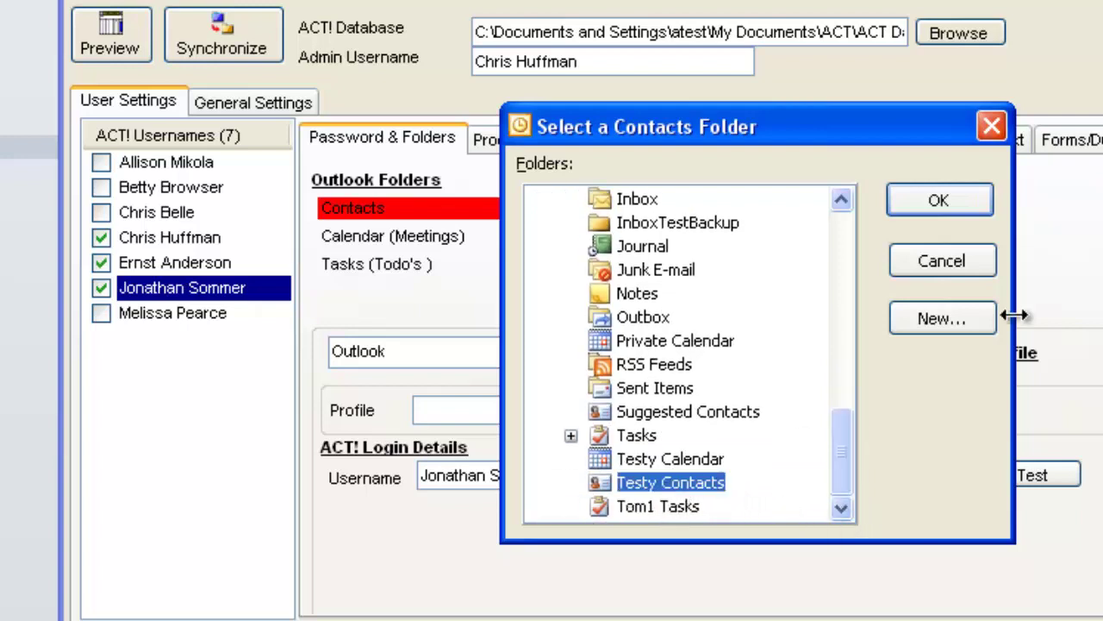
left_click(963, 205)
Map the third user's calendar to Testy Calendar
left_click(727, 234)
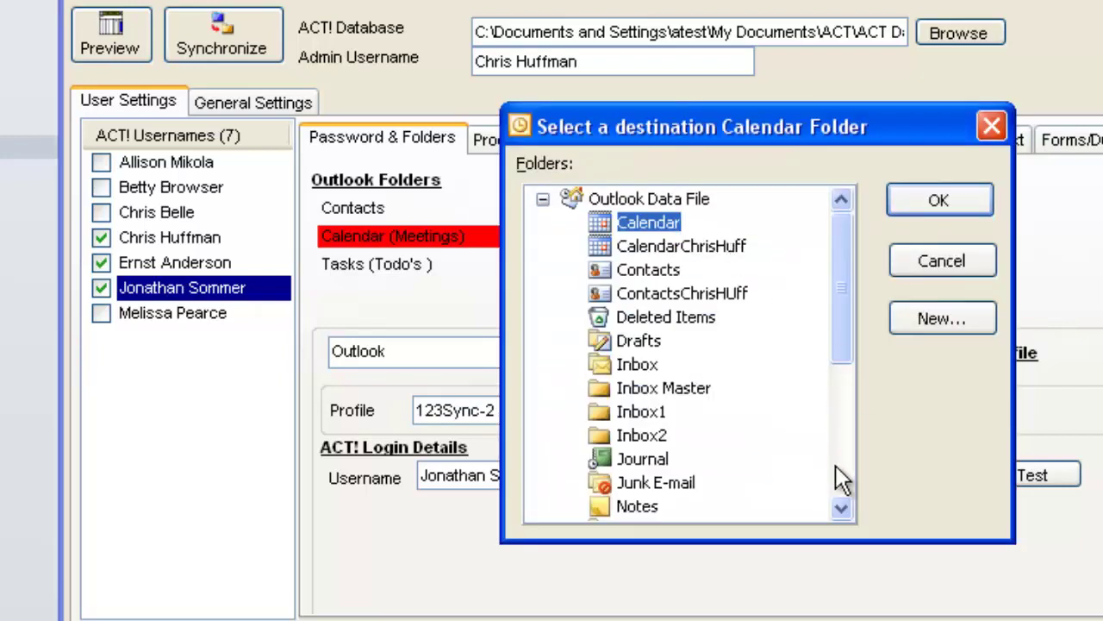
left_click(841, 509)
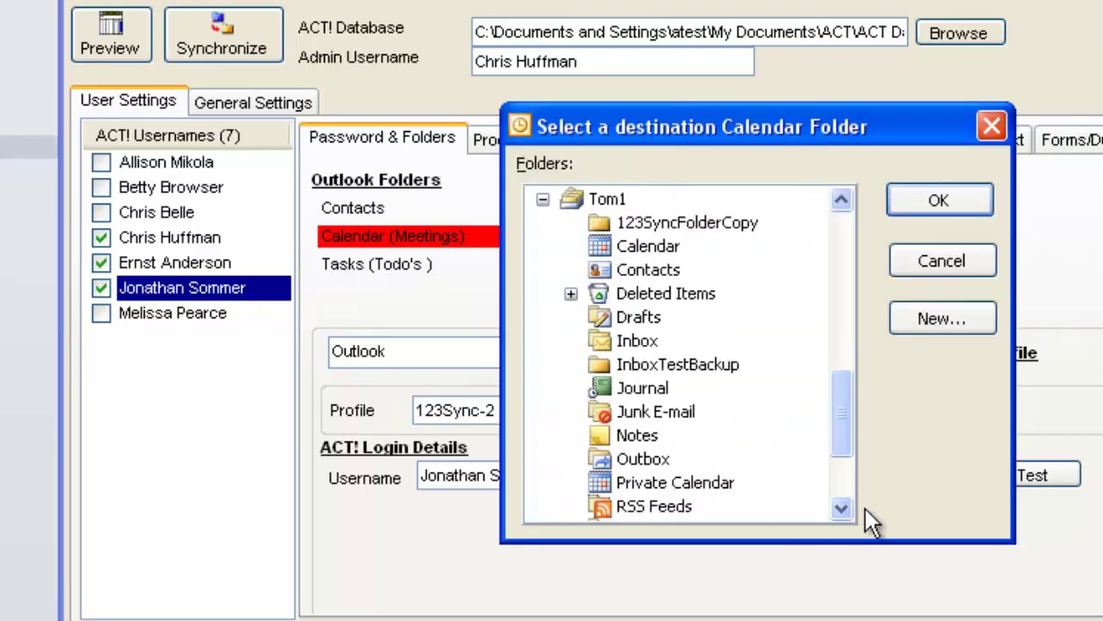
scroll(842, 505, "down", 2)
left_click(668, 483)
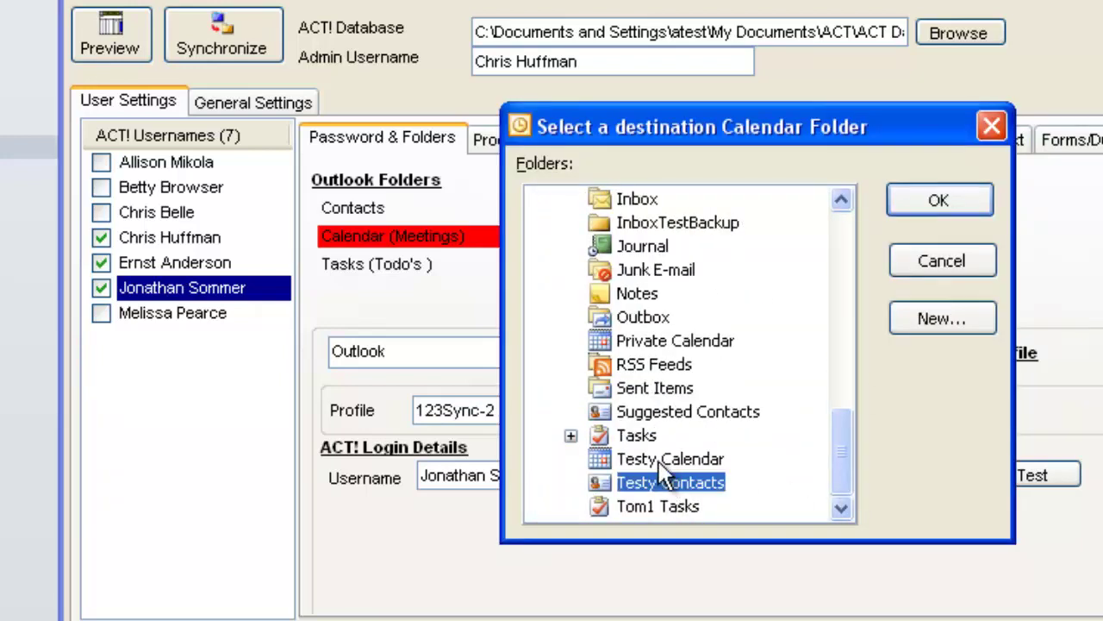
left_click(664, 459)
left_click(920, 200)
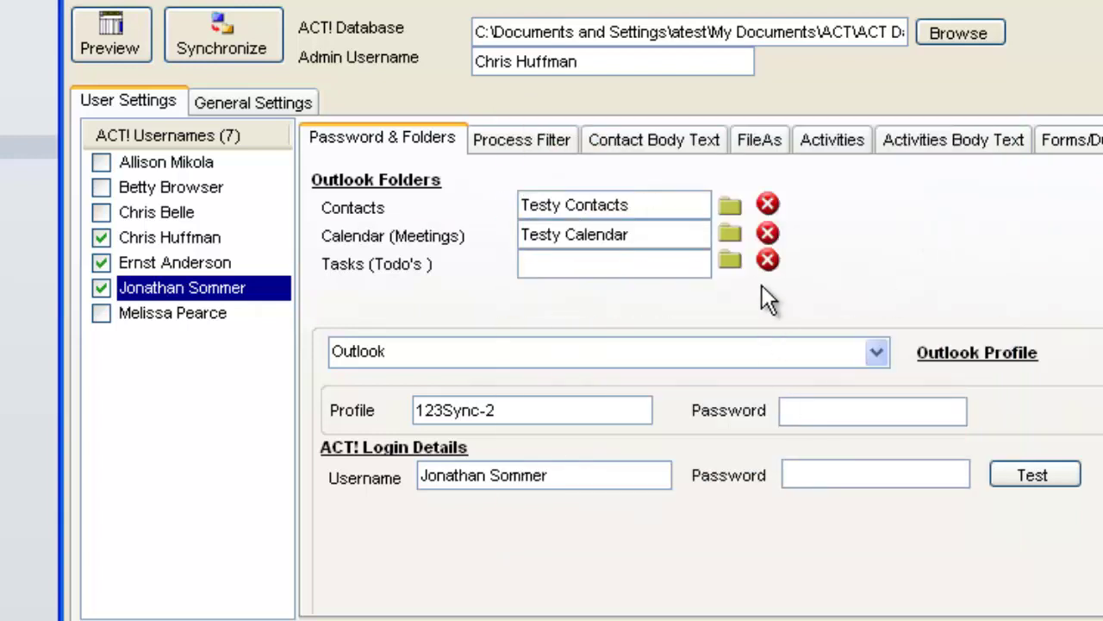
Try Tom1 Tasks as the tasks folder and dismiss the resulting folder-sharing warning
left_click(729, 261)
scroll(828, 408, "down", 2)
left_click(545, 509)
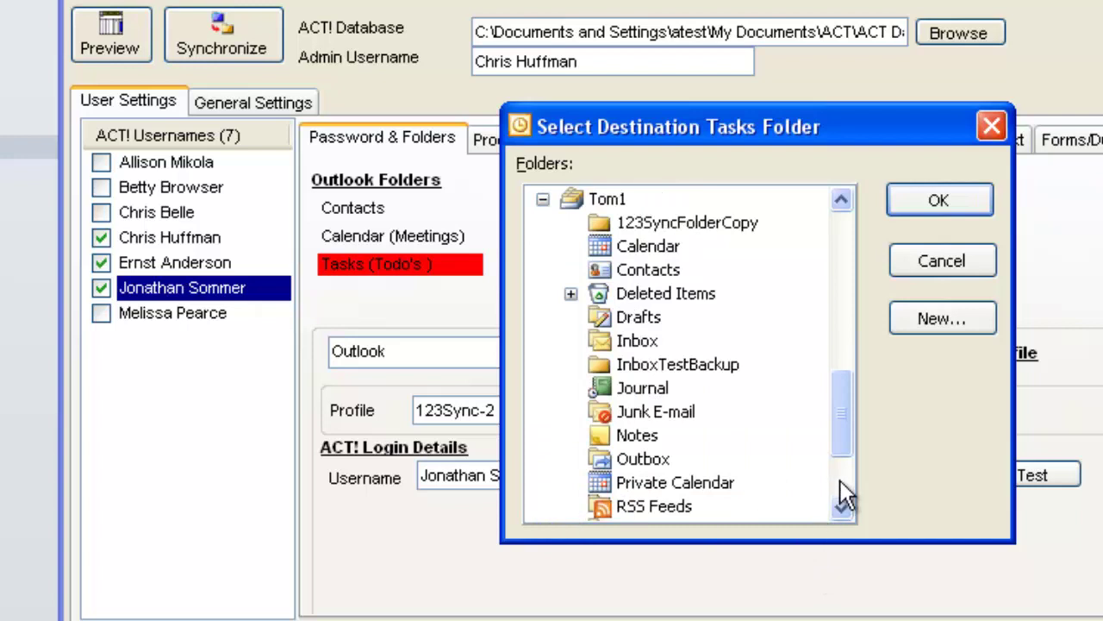
scroll(823, 495, "down", 2)
left_click(651, 506)
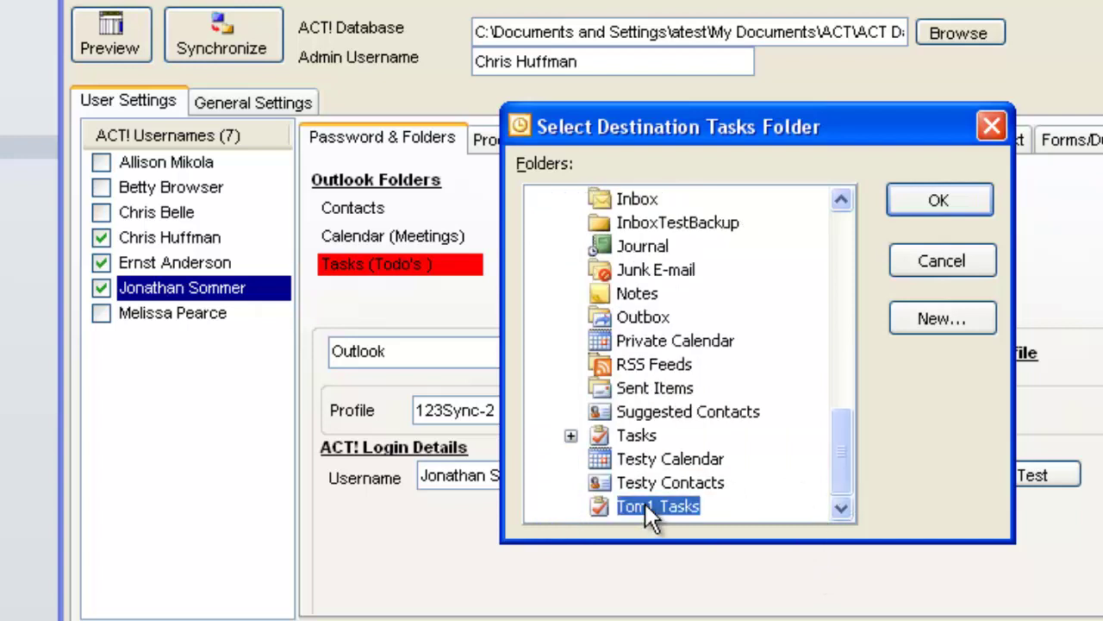
left_click(973, 205)
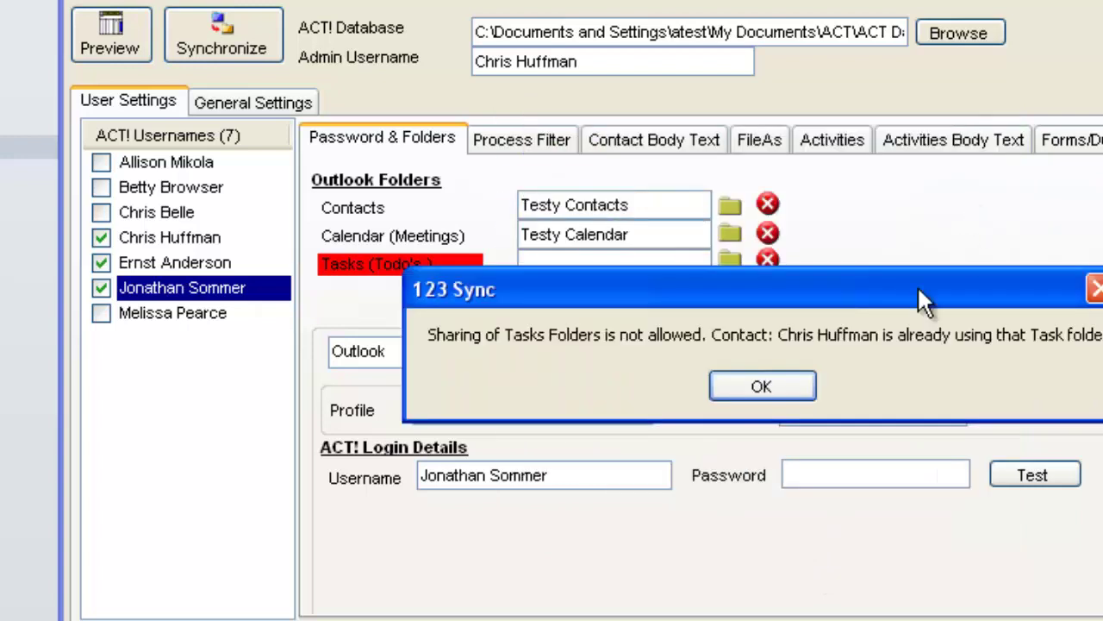
left_click(729, 392)
Choose the Tasks folder under Tom1 as the third user's tasks folder instead
left_click(730, 261)
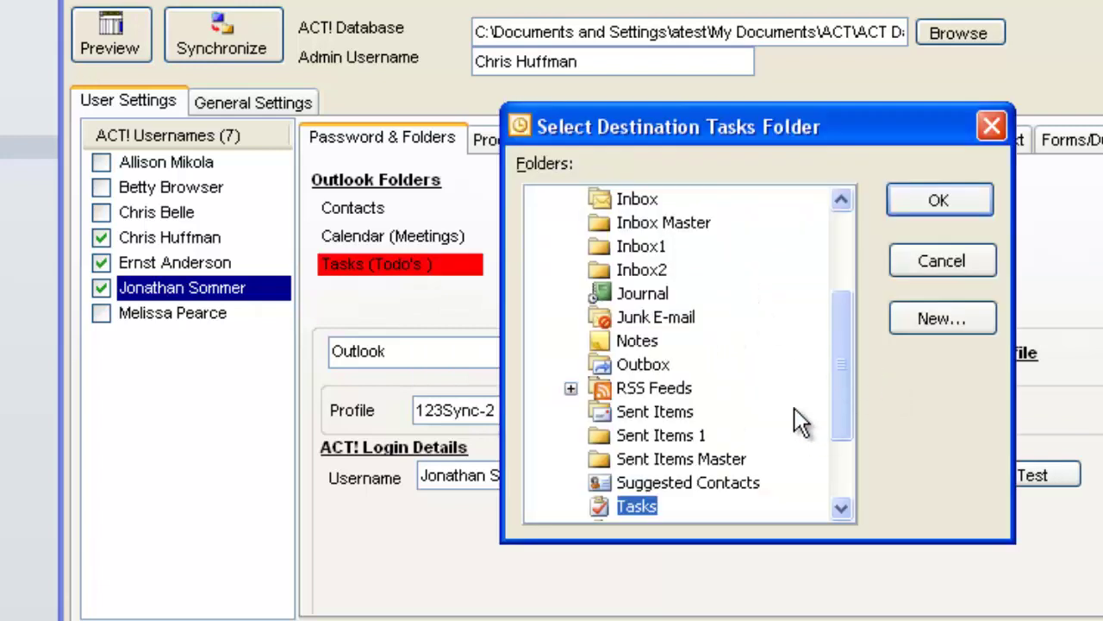
left_click_drag(834, 373, 816, 462)
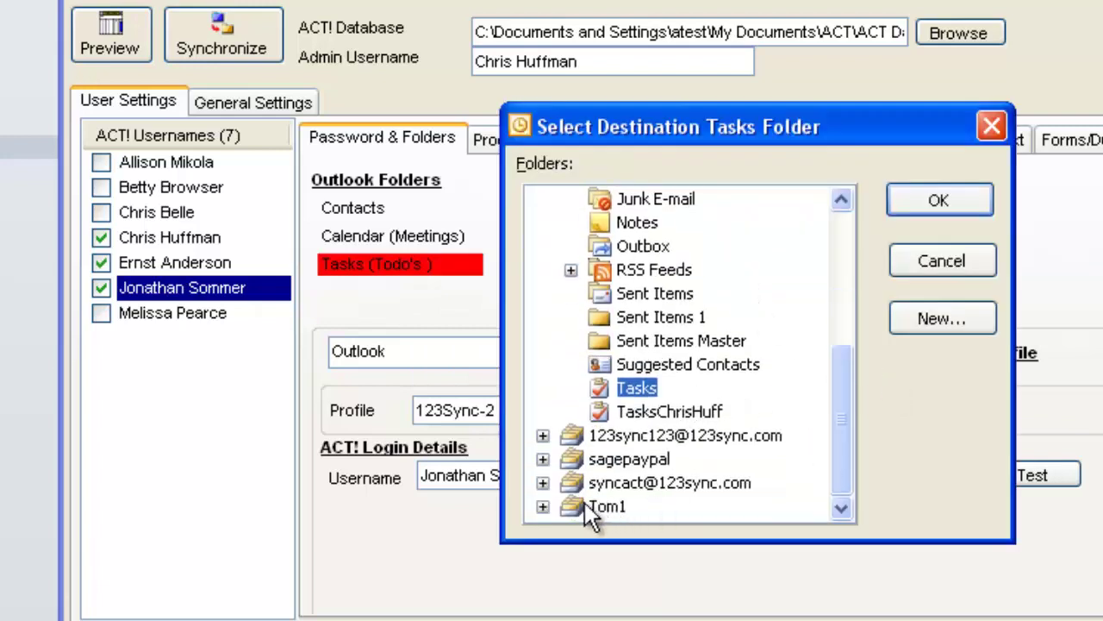
left_click(543, 507)
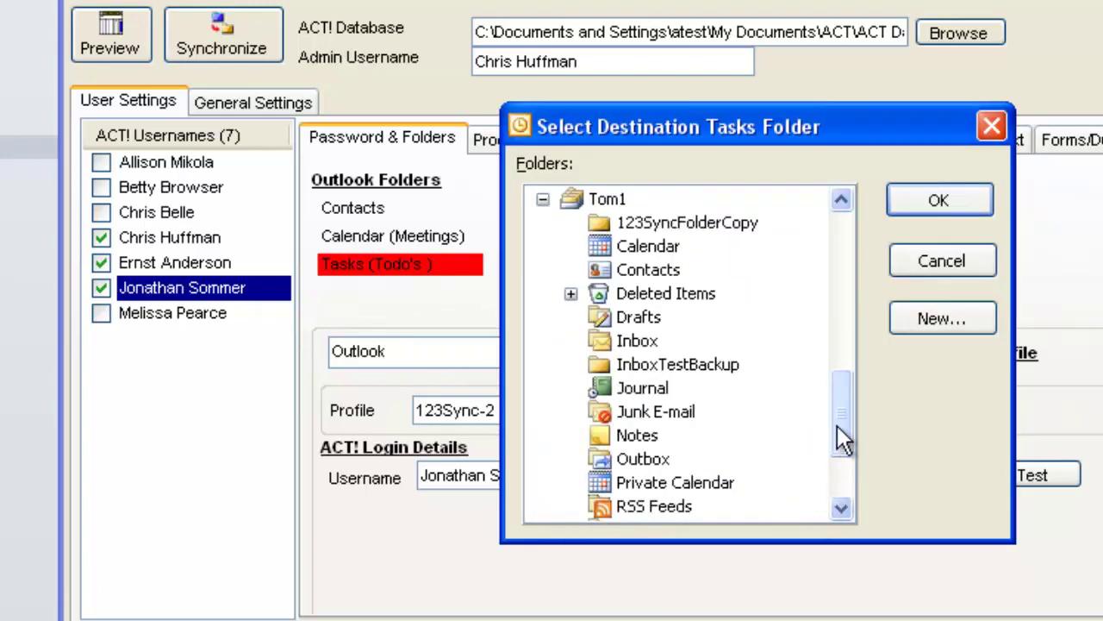
scroll(843, 440, "down", 2)
left_click(637, 436)
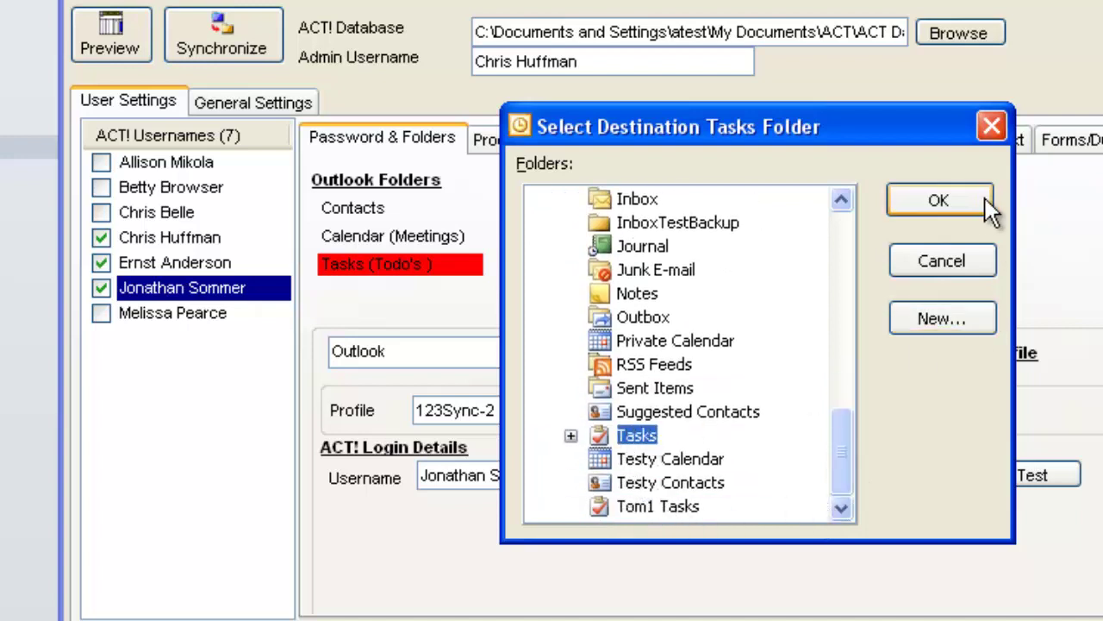
left_click(939, 201)
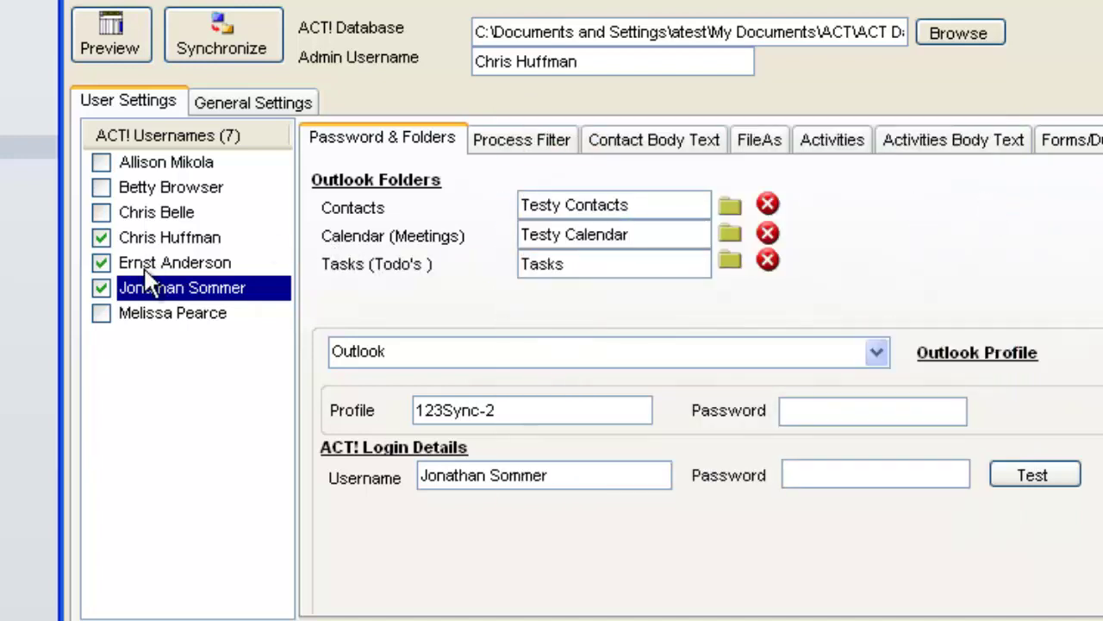
left_click(833, 474)
type("***")
left_click(1017, 469)
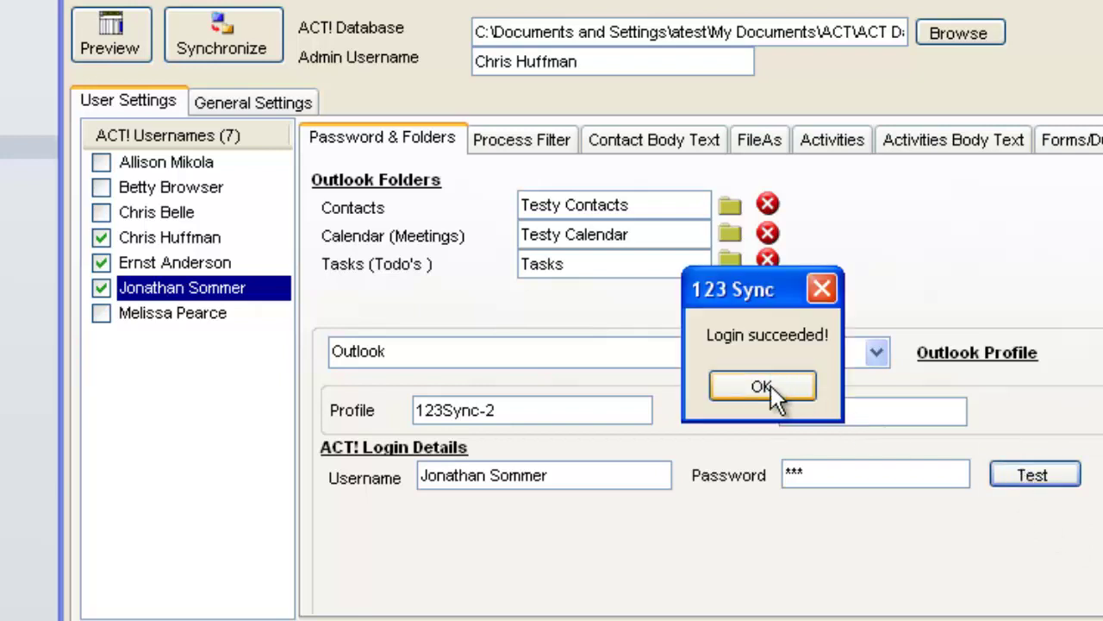
left_click(764, 385)
left_click_drag(850, 472, 742, 479)
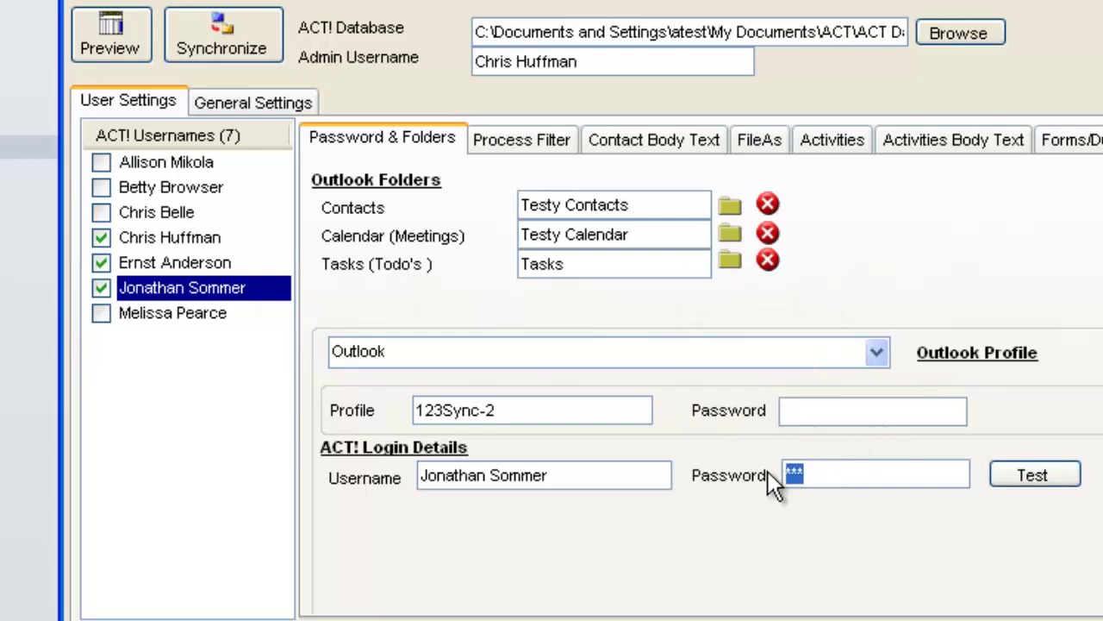
key("BackSpace")
left_click(1017, 476)
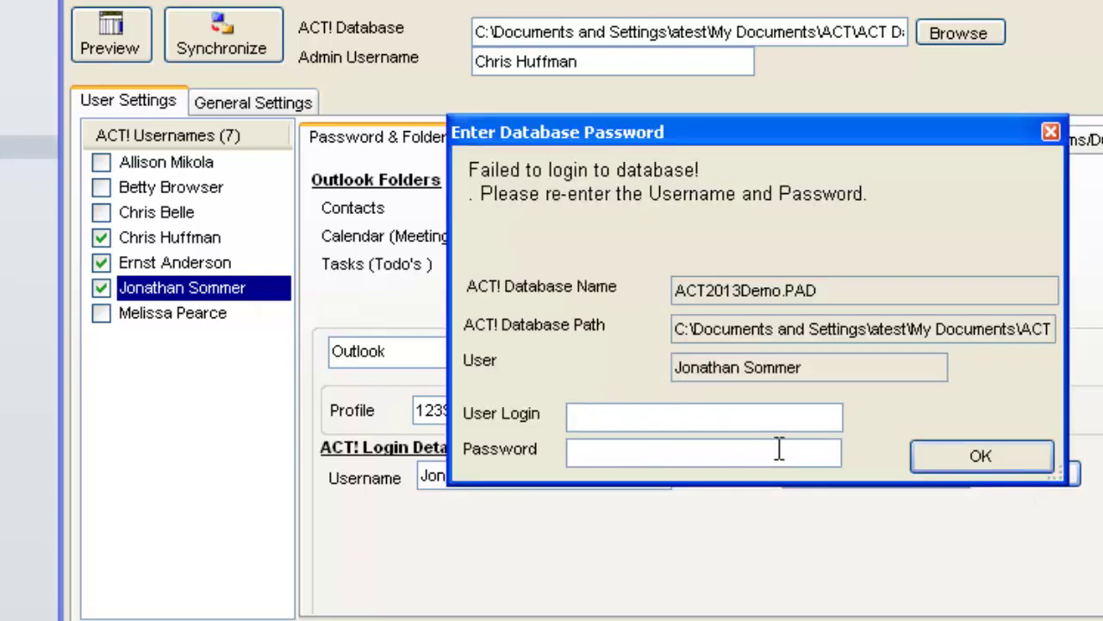
left_click(733, 415)
left_click(970, 459)
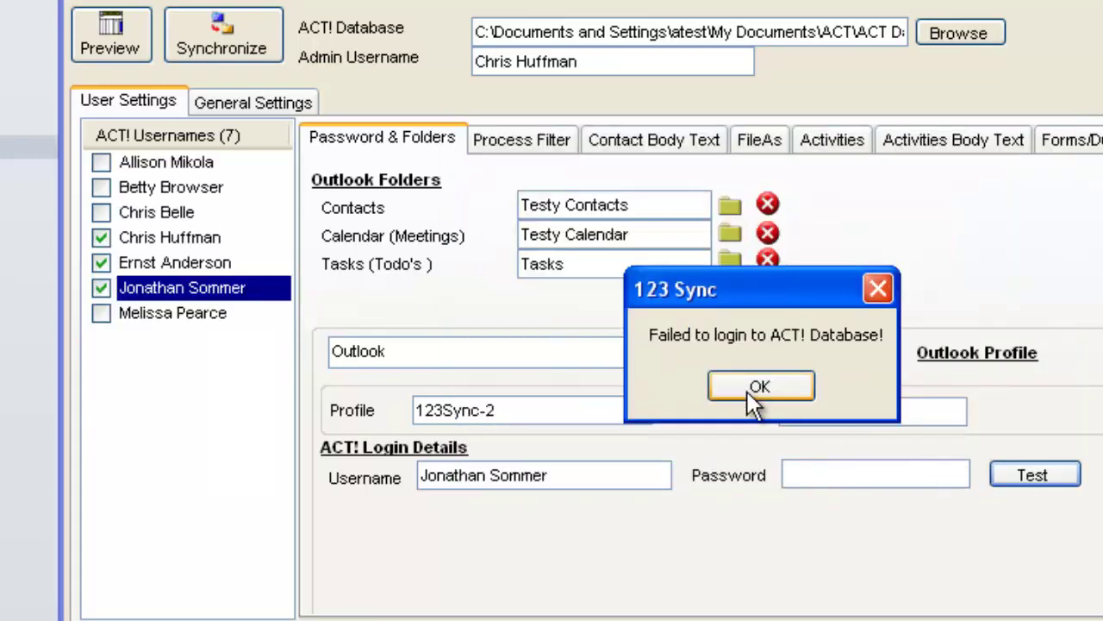
left_click(744, 388)
left_click(756, 388)
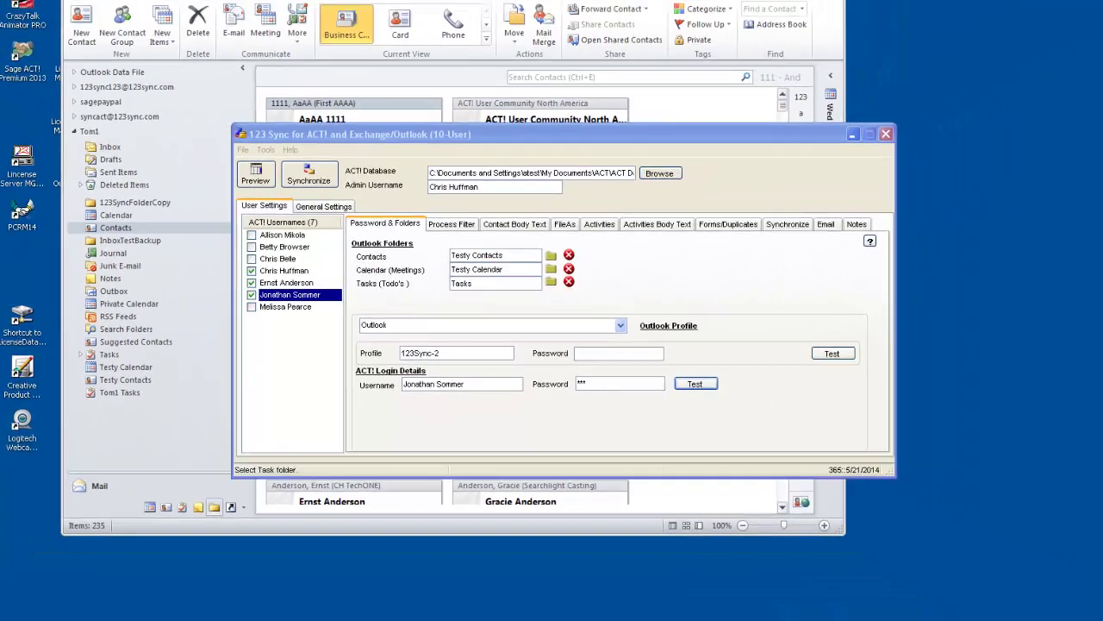
Choose Run 123 Sync Now from the 123 Sync tray icon's menu
right_click(953, 609)
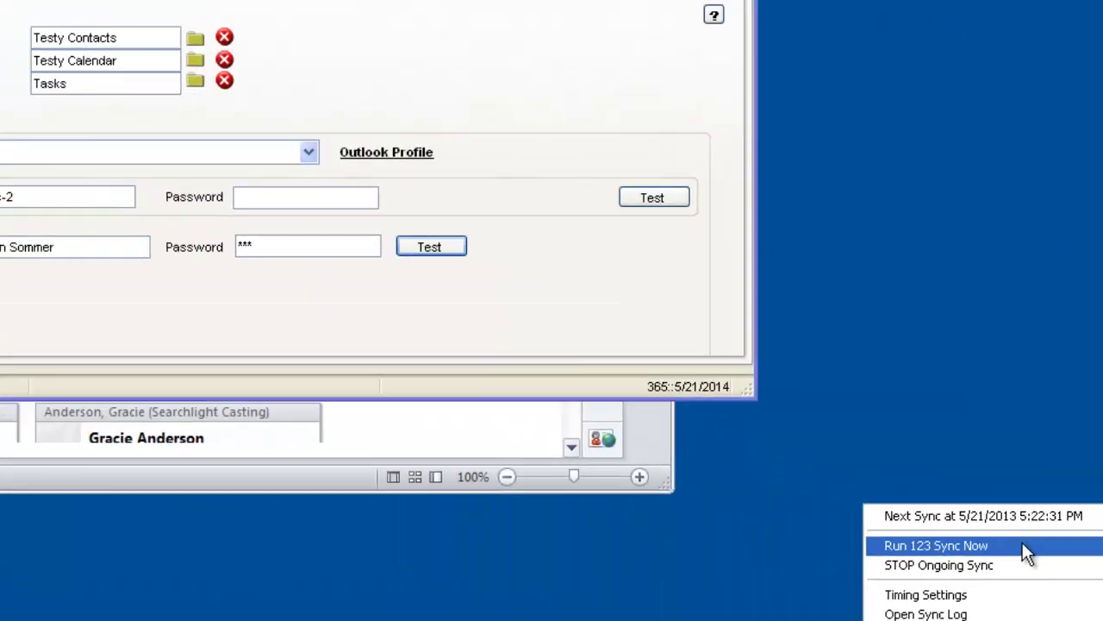
left_click(649, 294)
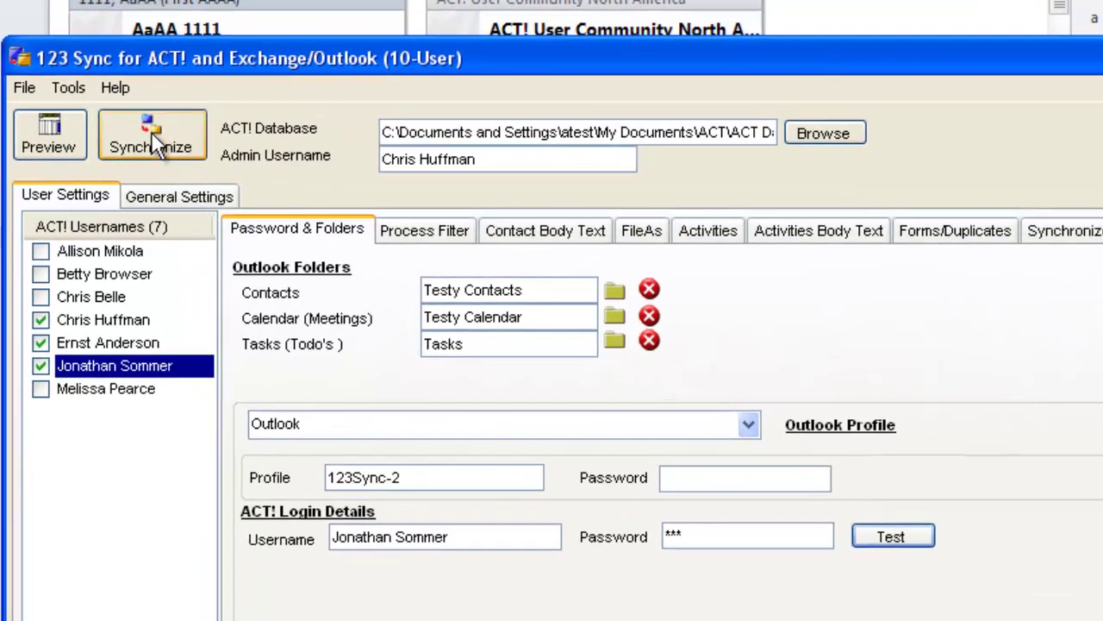
left_click(151, 134)
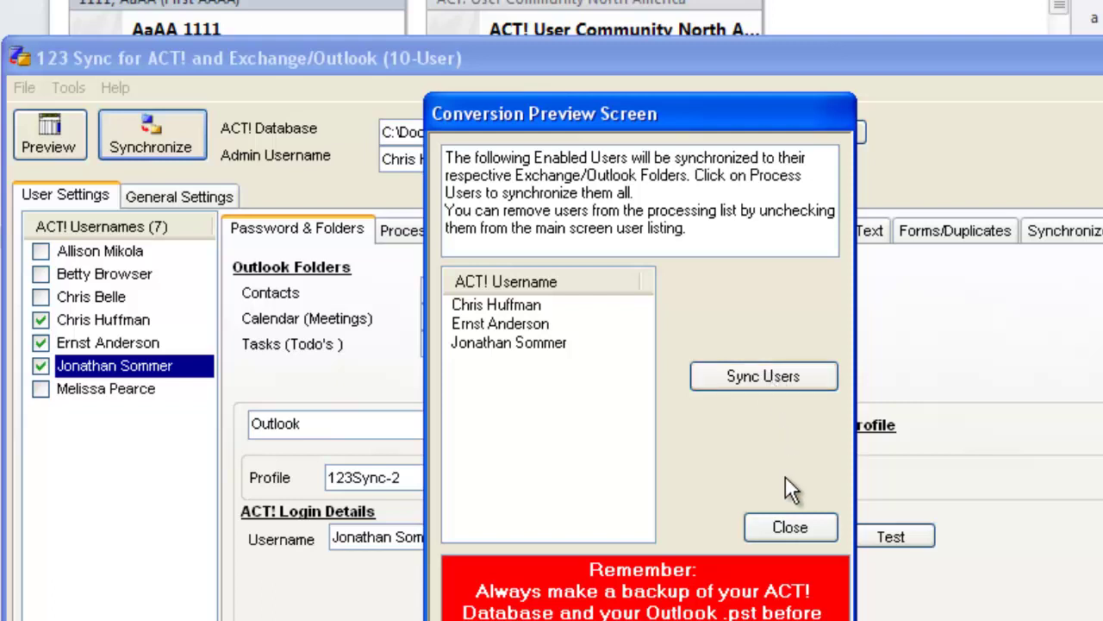
left_click(789, 528)
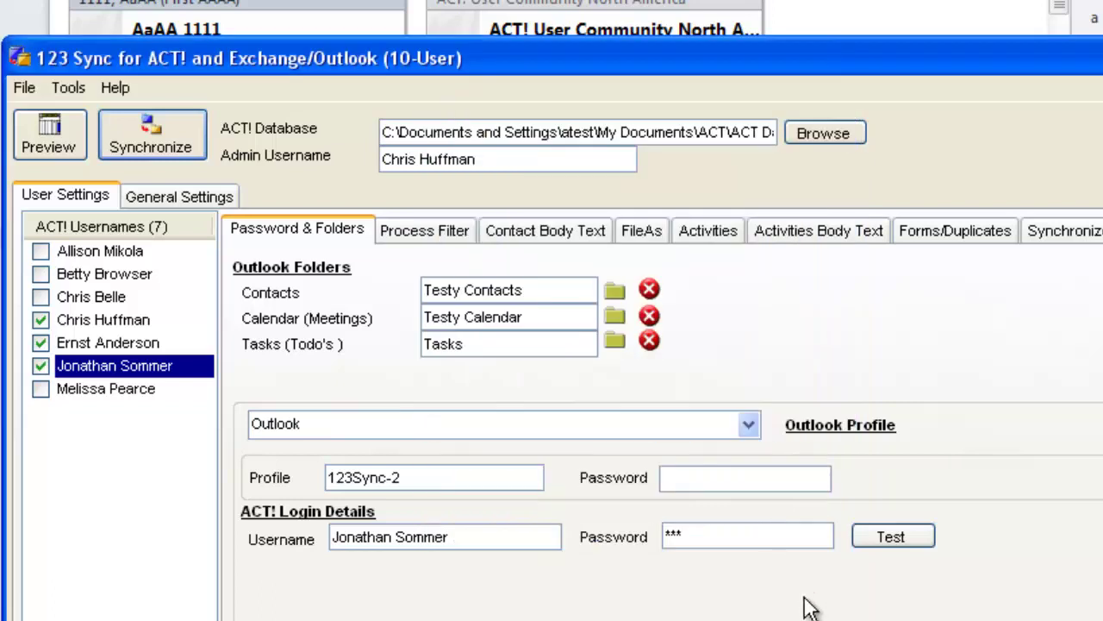